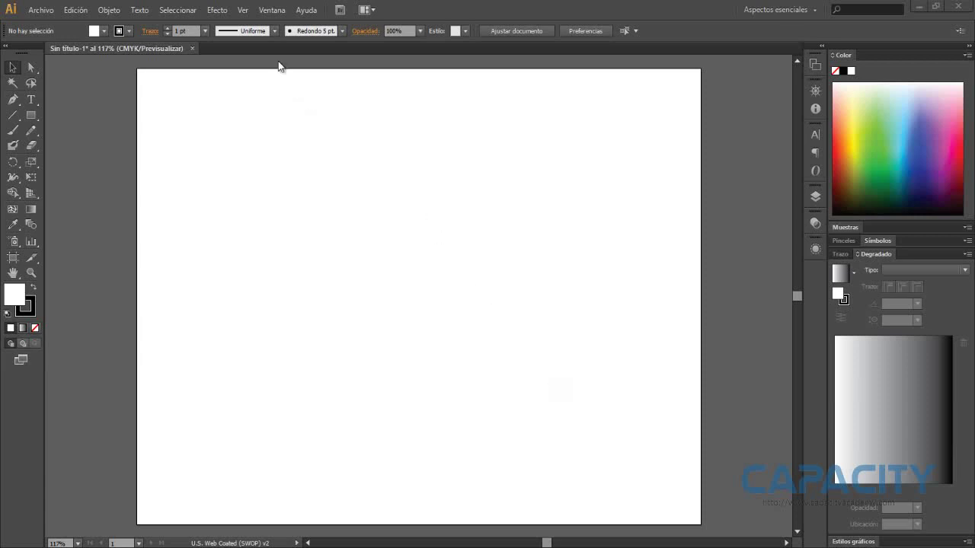
Open the Ver menu to reach the Reglas ruler submenu
left_click(241, 10)
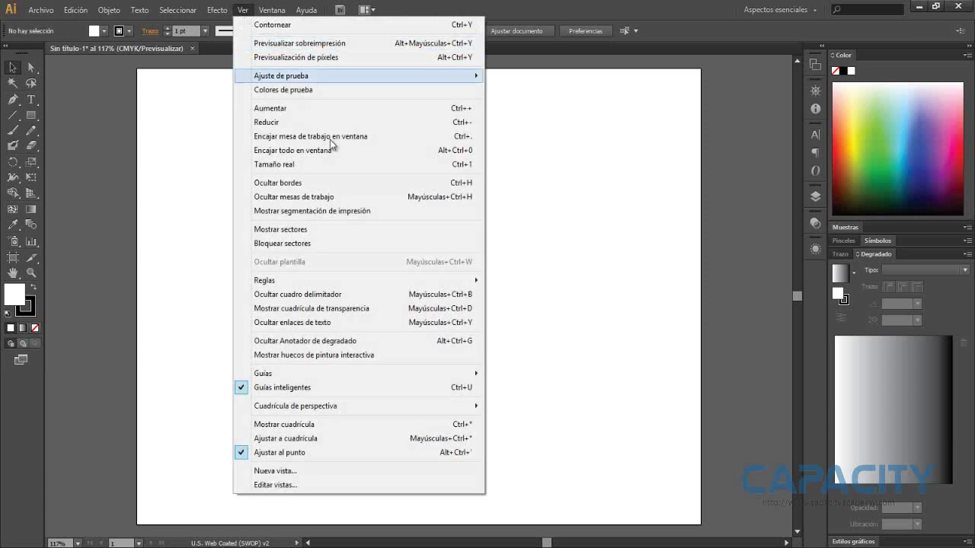
mouse_move(358, 280)
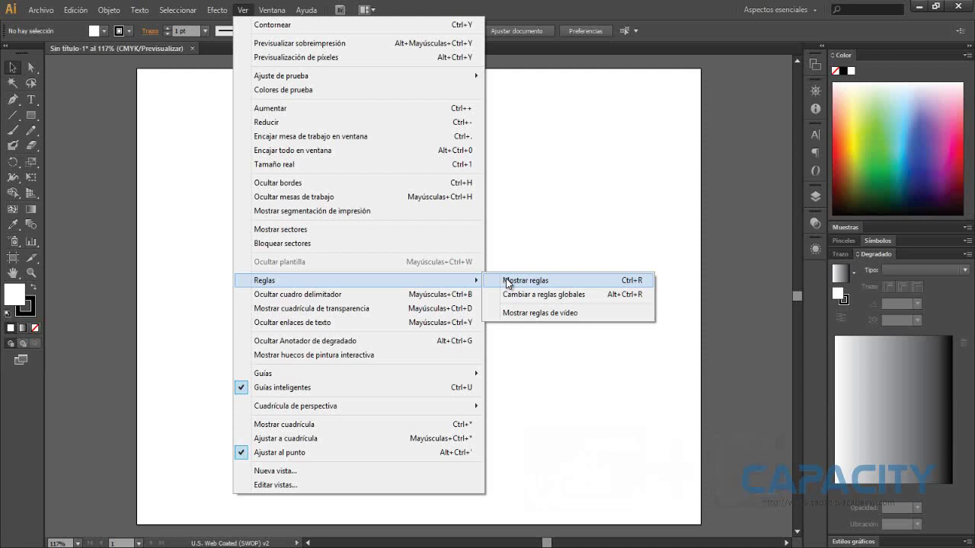
Turn on the point rulers with Ver > Reglas > Mostrar reglas
left_click(507, 282)
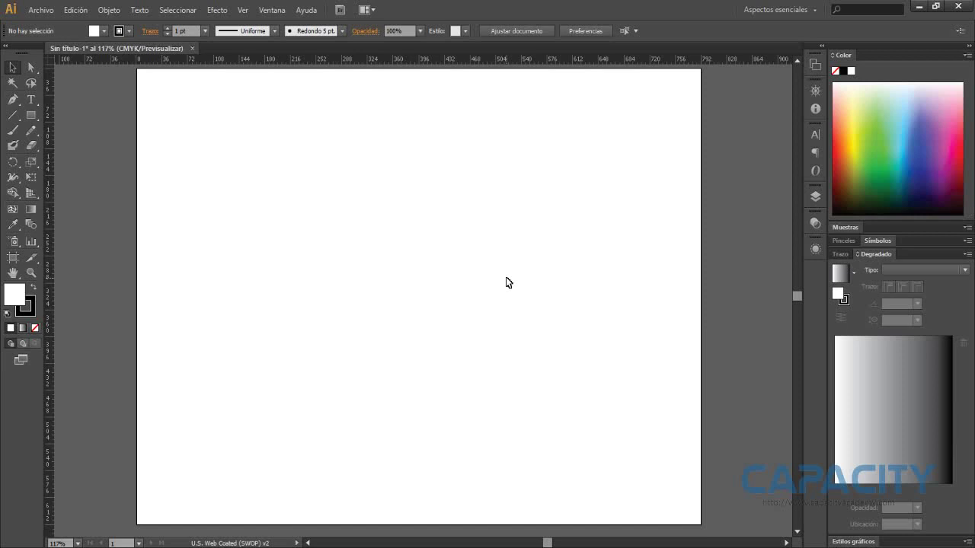
Zoom the view out to 50% to see more of the canvas
key("z")
left_click(507, 278, "alt")
left_click(480, 287, "alt")
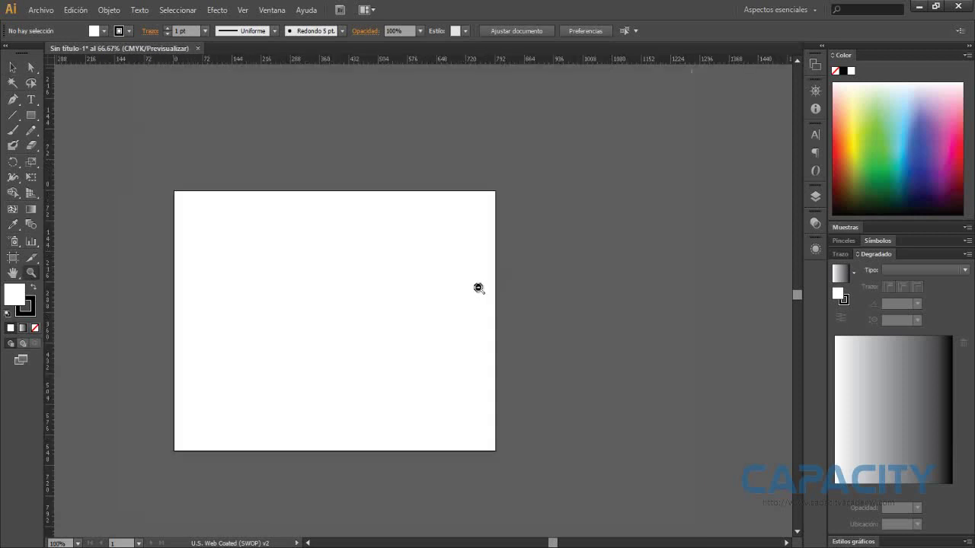
left_click(435, 289, "alt")
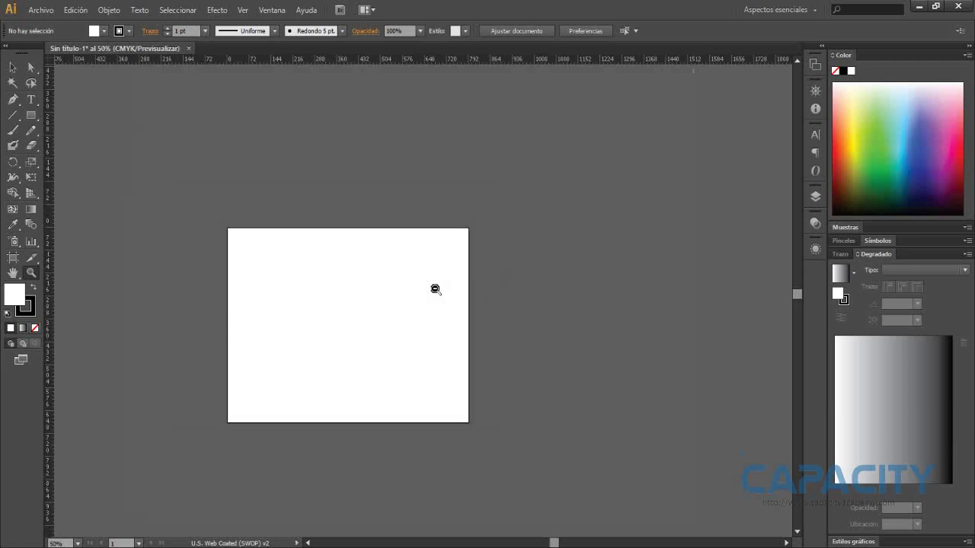
Draw two new artboards, placing one at the top left and one at the lower right
left_click(15, 259)
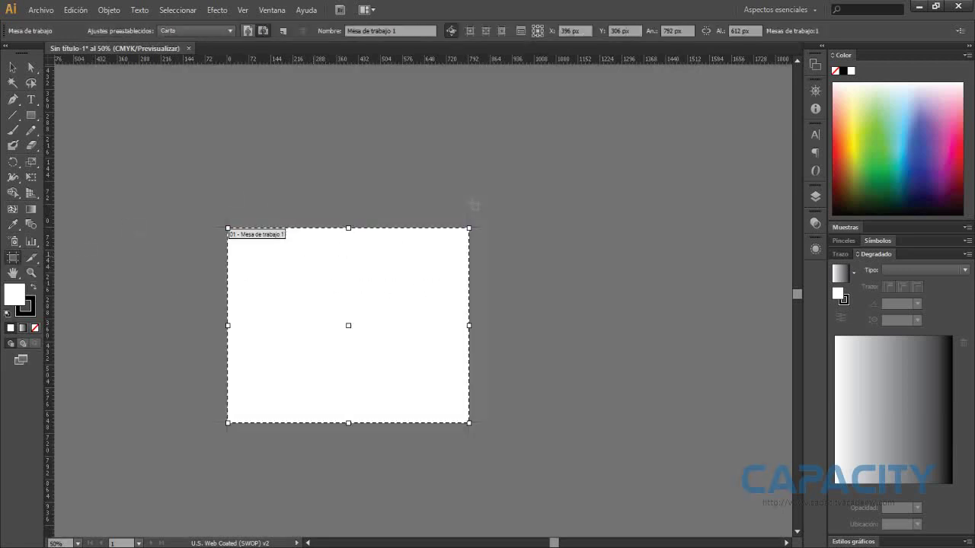
left_click_drag(538, 119, 683, 227)
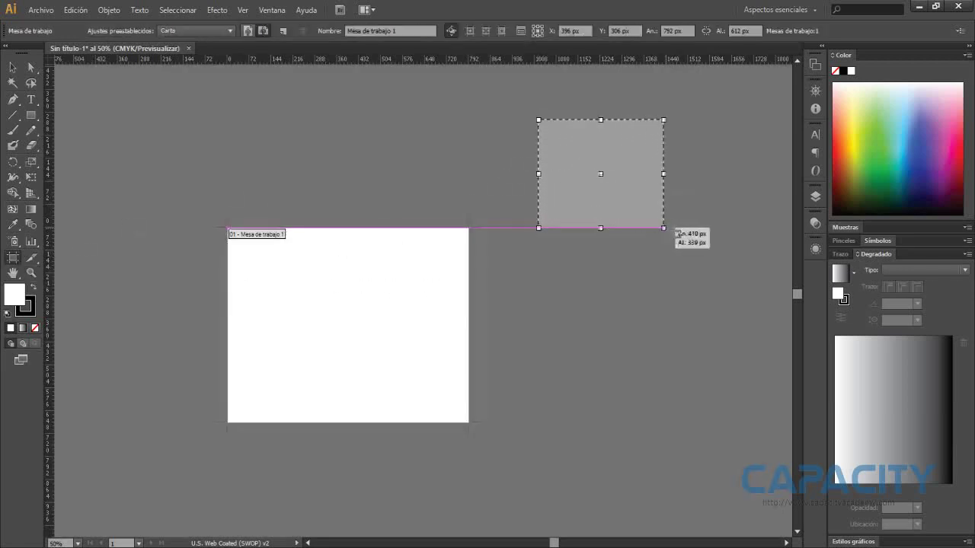
left_click_drag(515, 292, 701, 396)
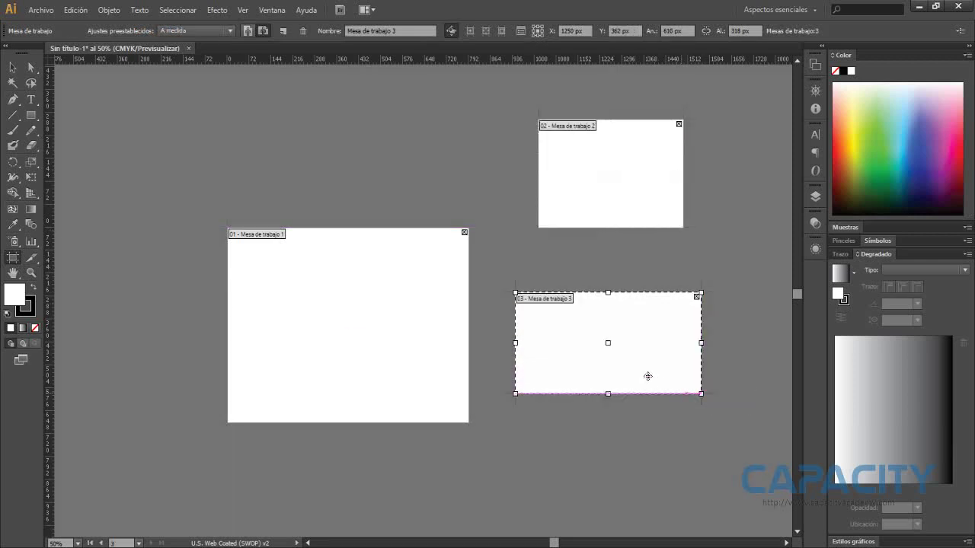
mouse_move(609, 345)
left_mouse_down()
mouse_move(532, 300)
mouse_move(175, 212)
left_mouse_up()
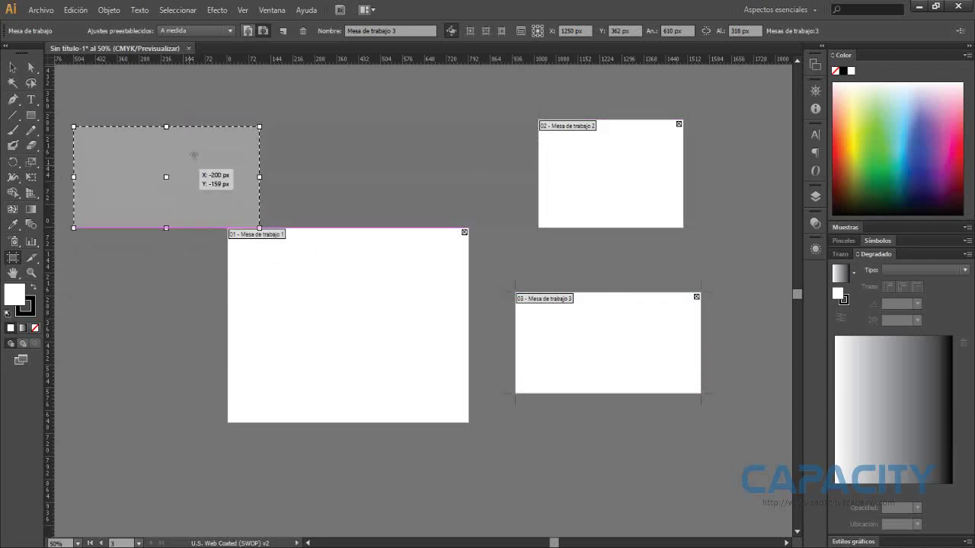
left_click_drag(175, 212, 183, 169)
left_click_drag(592, 137, 567, 337)
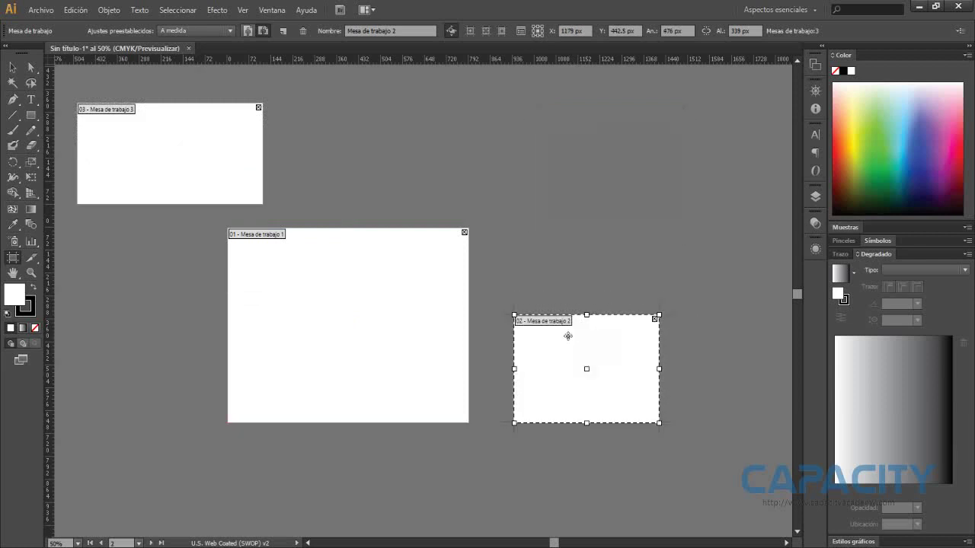
Add a fourth artboard at the upper right and a wide fifth one at the bottom left
left_click_drag(499, 131, 684, 251)
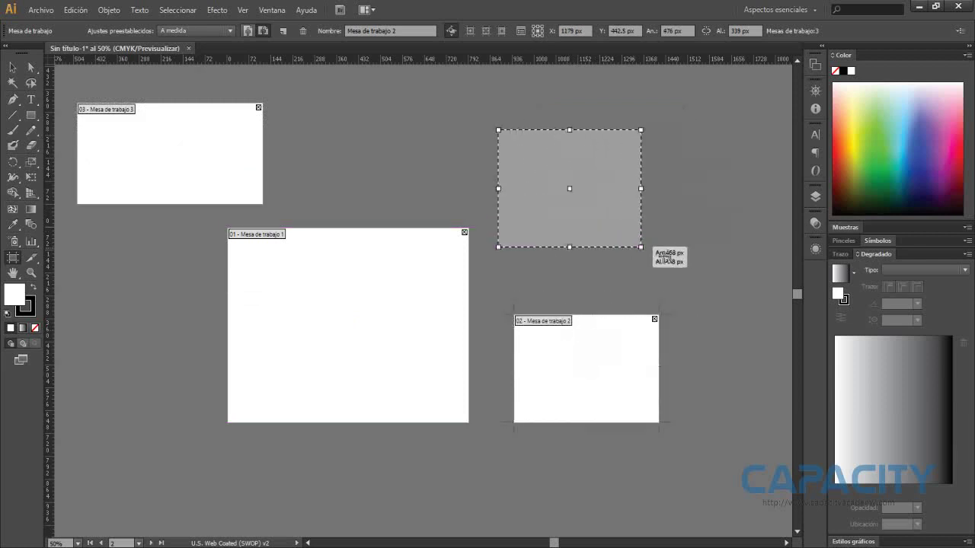
left_click_drag(575, 155, 575, 165)
left_click_drag(129, 452, 153, 466)
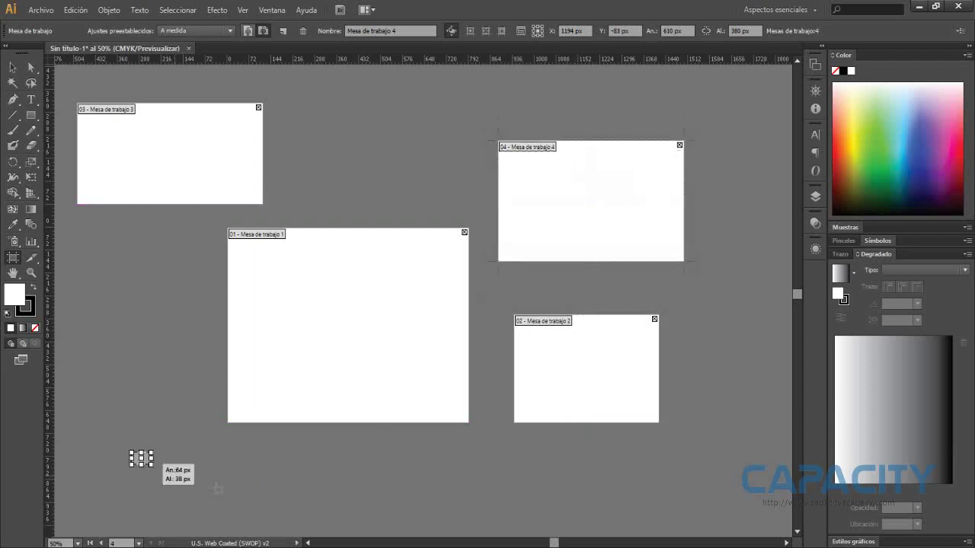
left_click_drag(218, 488, 339, 519)
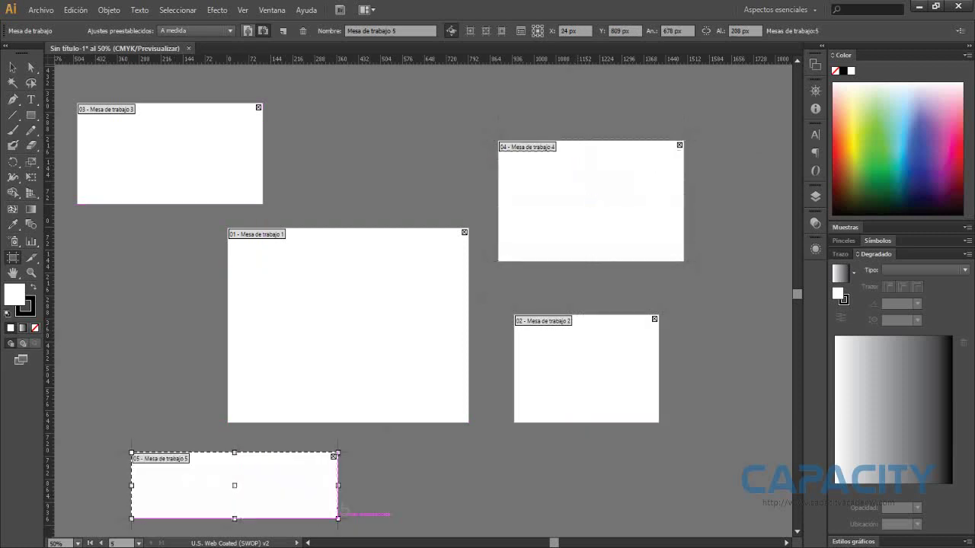
Activate each of the five artboards in turn to see each one's own ruler origin
left_click(13, 67)
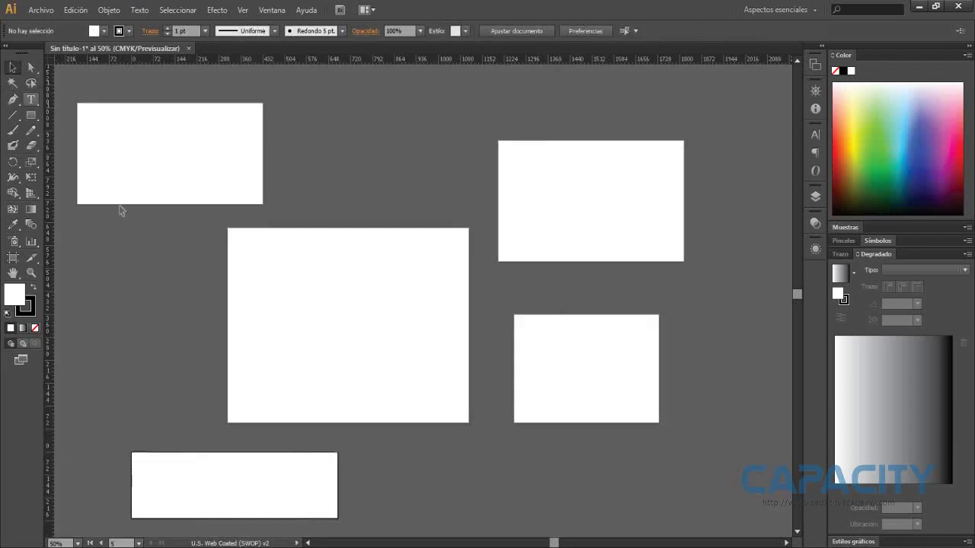
left_click(162, 163)
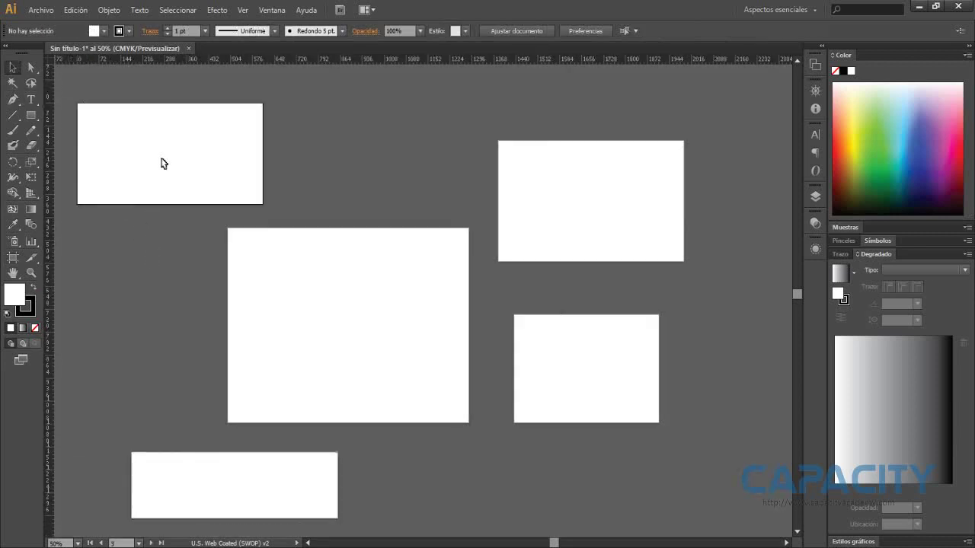
left_click(274, 260)
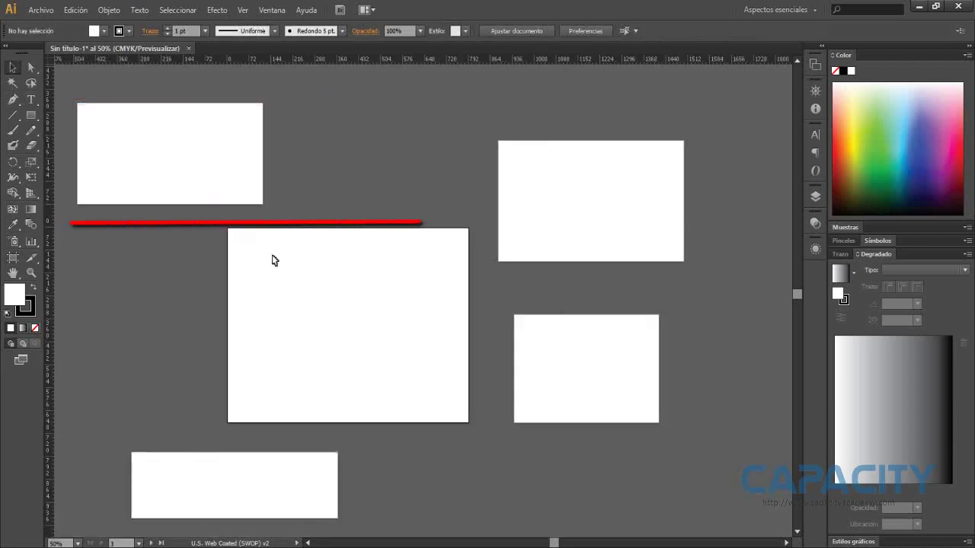
left_click(553, 160)
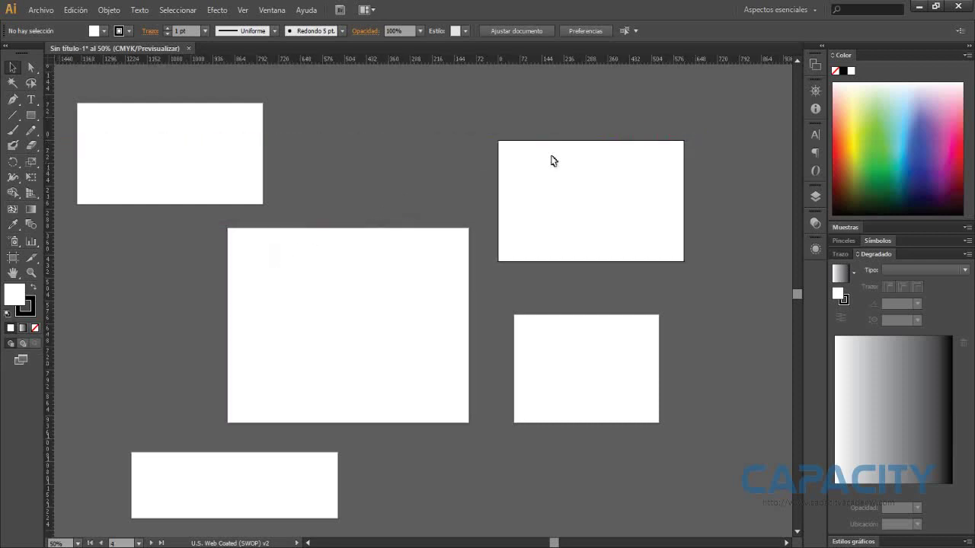
left_click(584, 339)
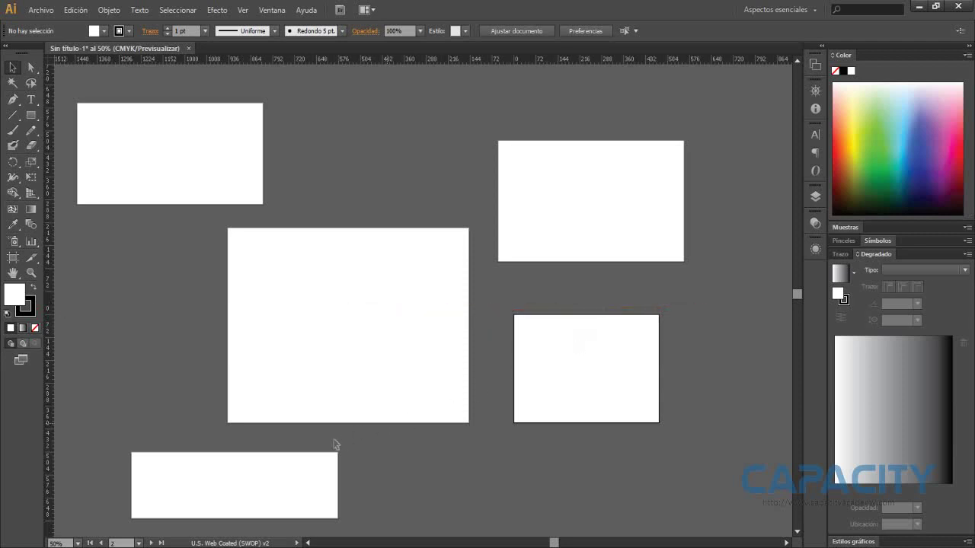
left_click(264, 480)
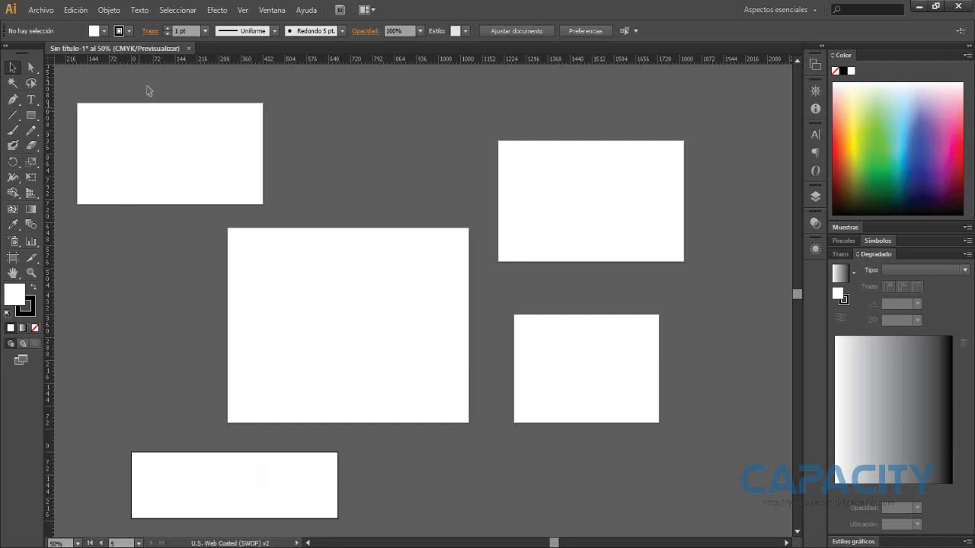
left_click(244, 10)
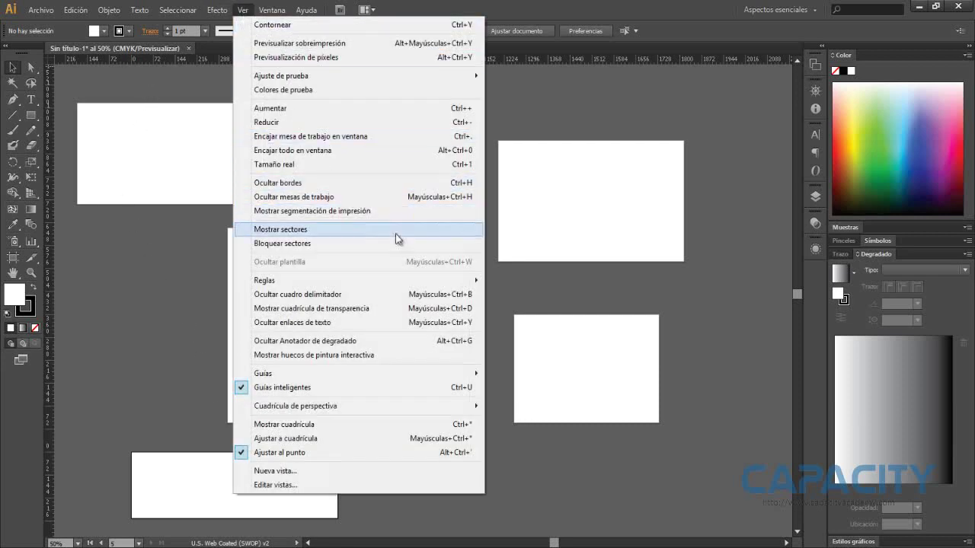
mouse_move(366, 280)
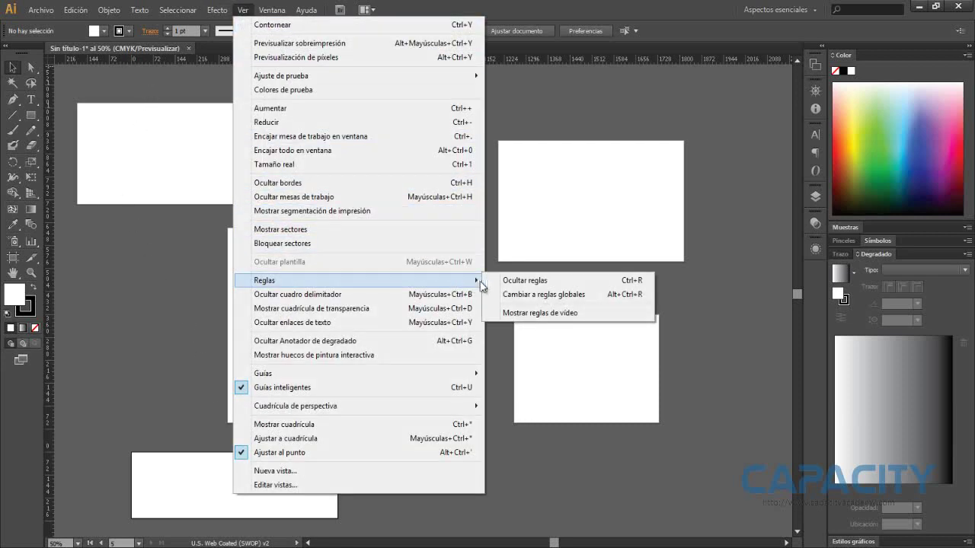
Switch to global rulers and confirm the origin stays fixed across all five artboards
left_click(530, 295)
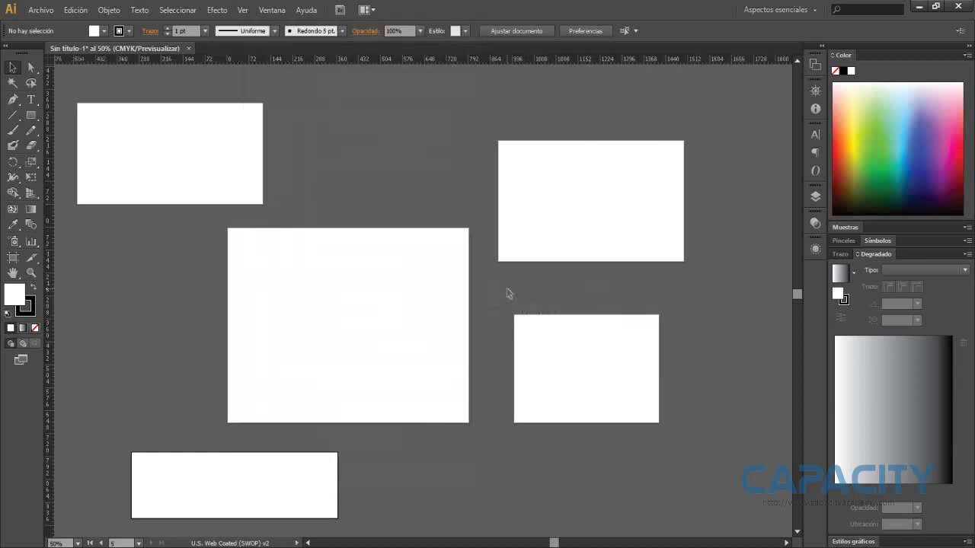
left_click(203, 165)
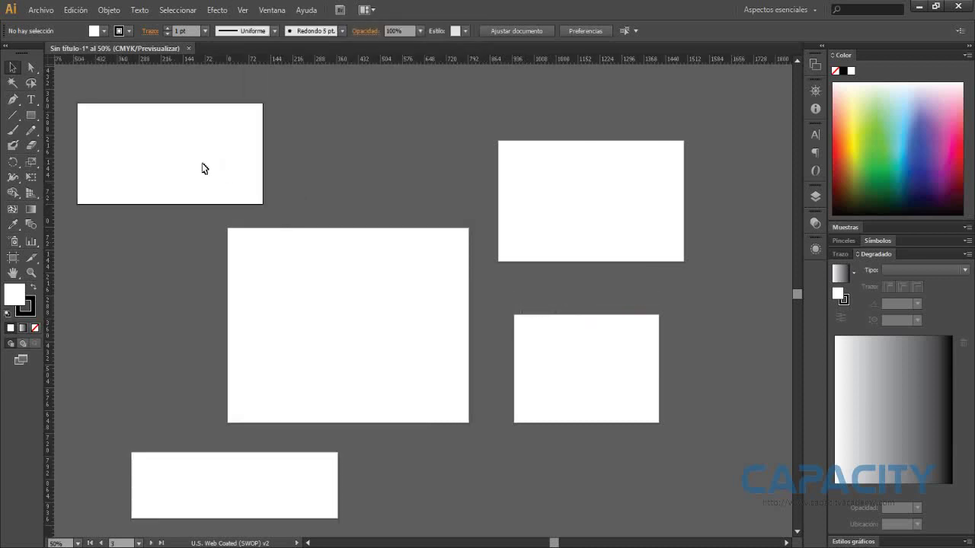
left_click(307, 280)
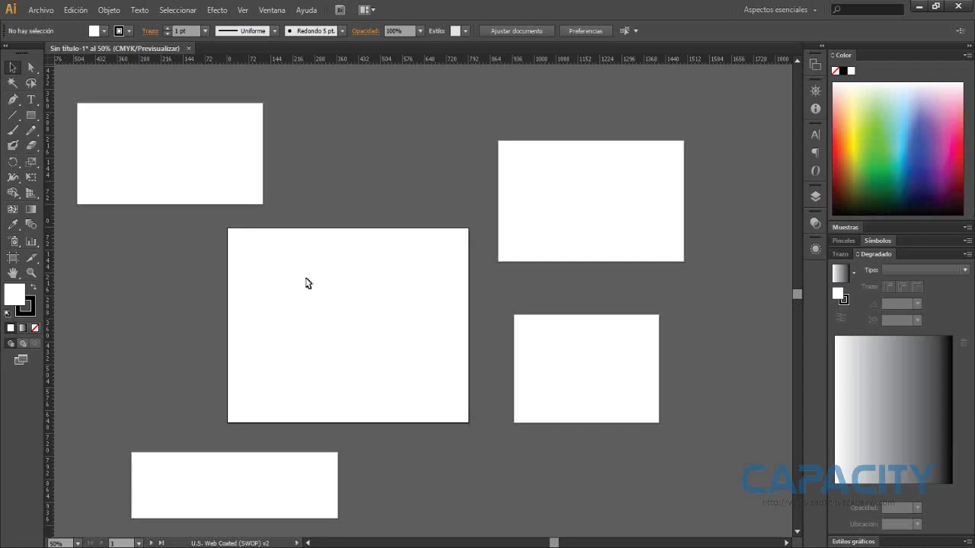
left_click(594, 343)
left_click(264, 476)
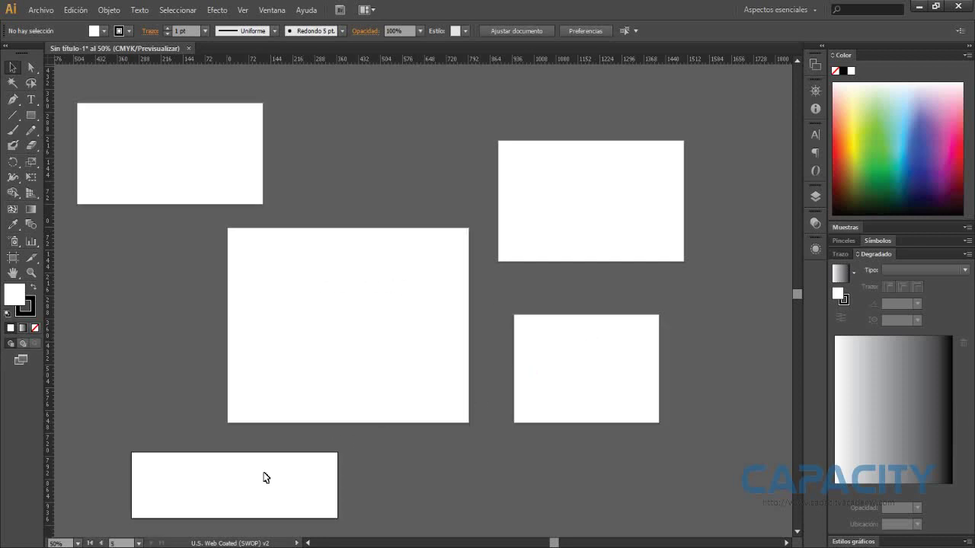
left_click(526, 179)
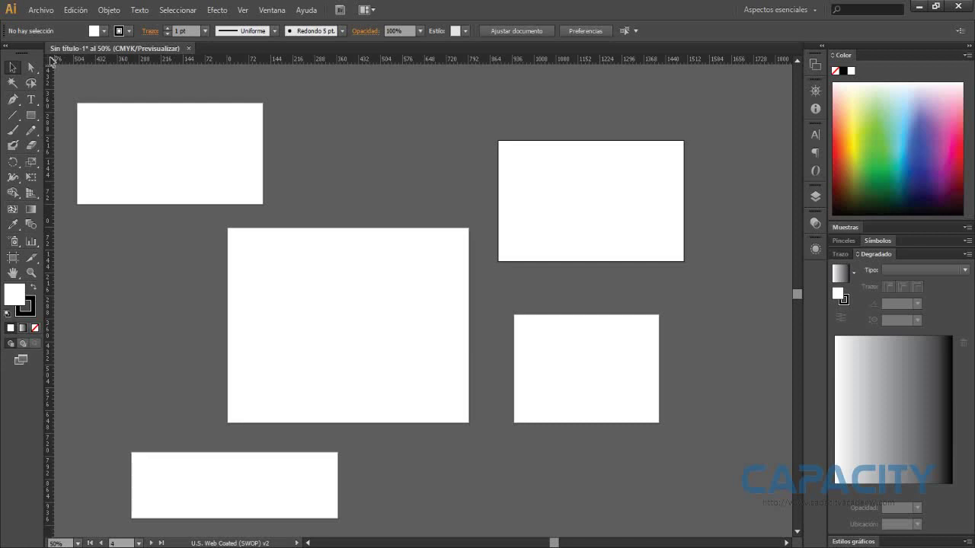
Drag the ruler origin to the bottom artboard's corner, then to the central artboard's top-left corner
left_click_drag(50, 61, 131, 452)
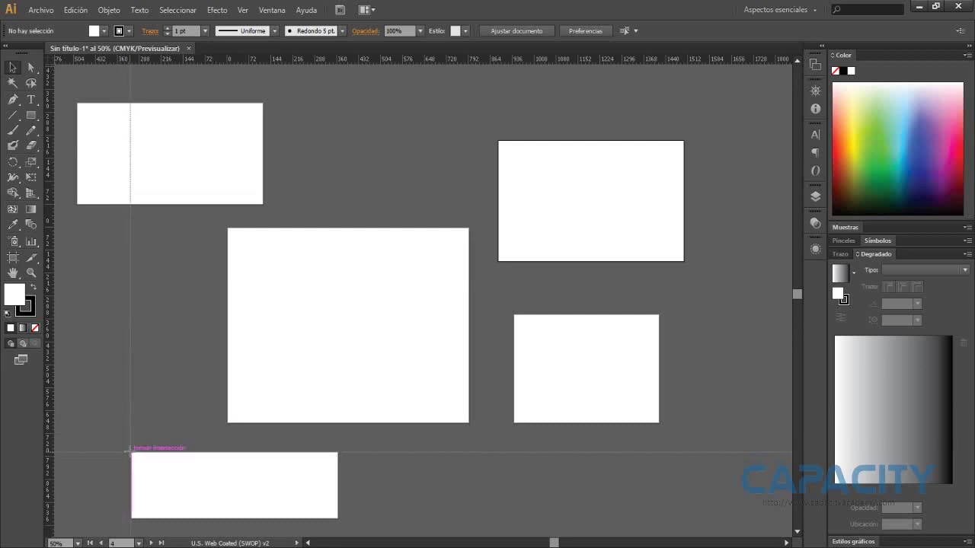
left_click_drag(131, 452, 131, 453)
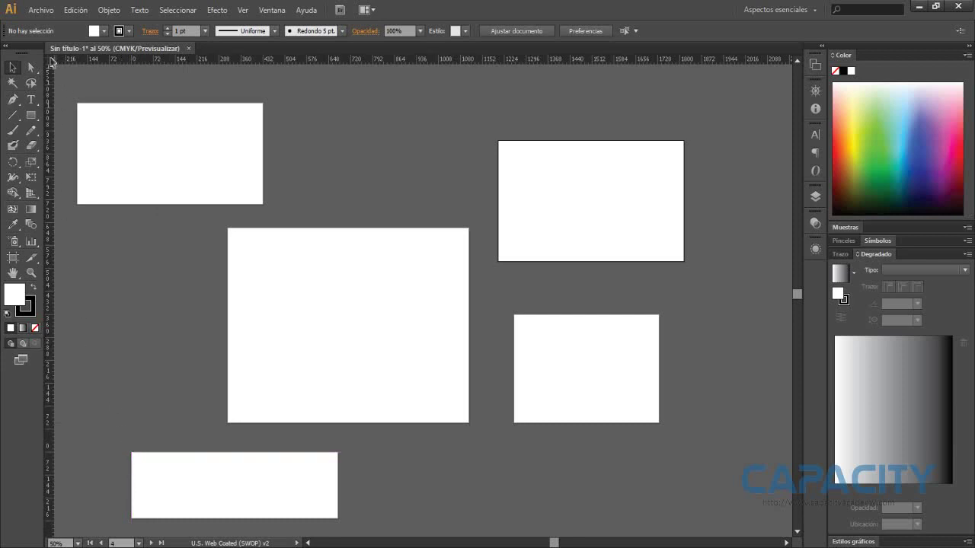
left_click_drag(52, 61, 229, 228)
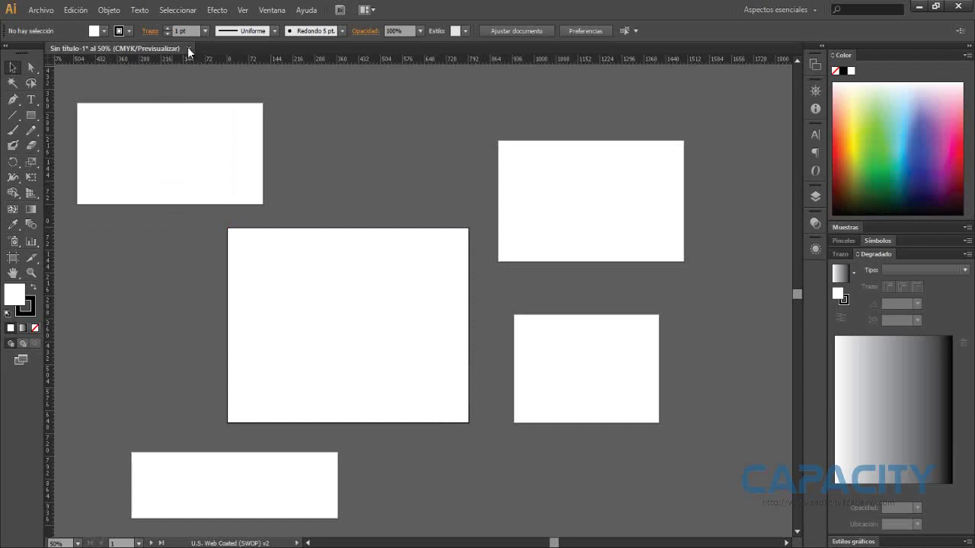
Hide the regular rulers and display video rulers around the central 792 × 576 pt artboard
left_click(243, 10)
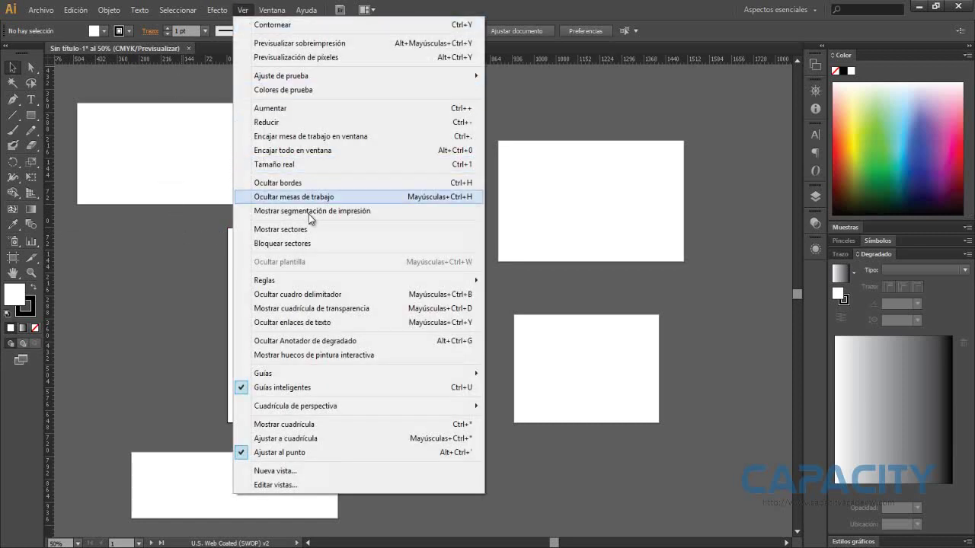
mouse_move(358, 280)
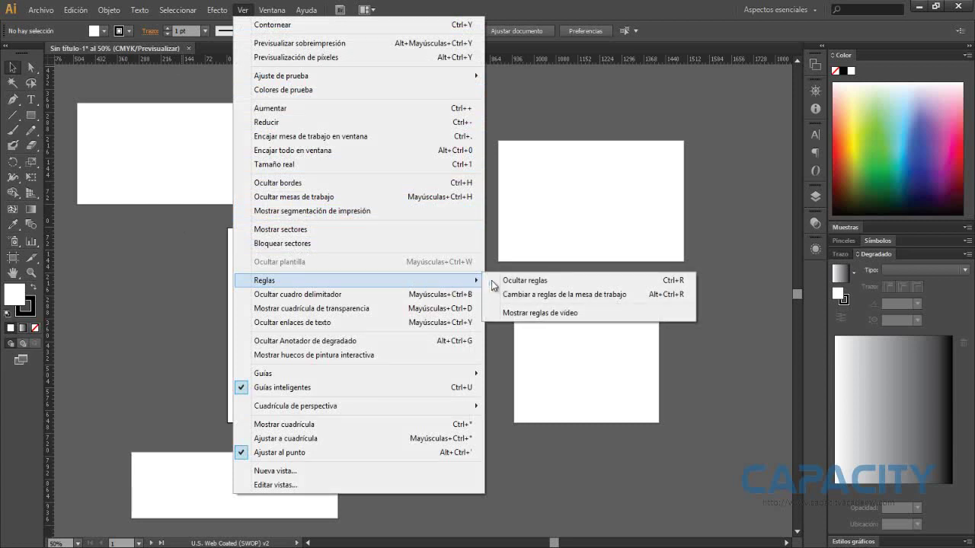
left_click(500, 281)
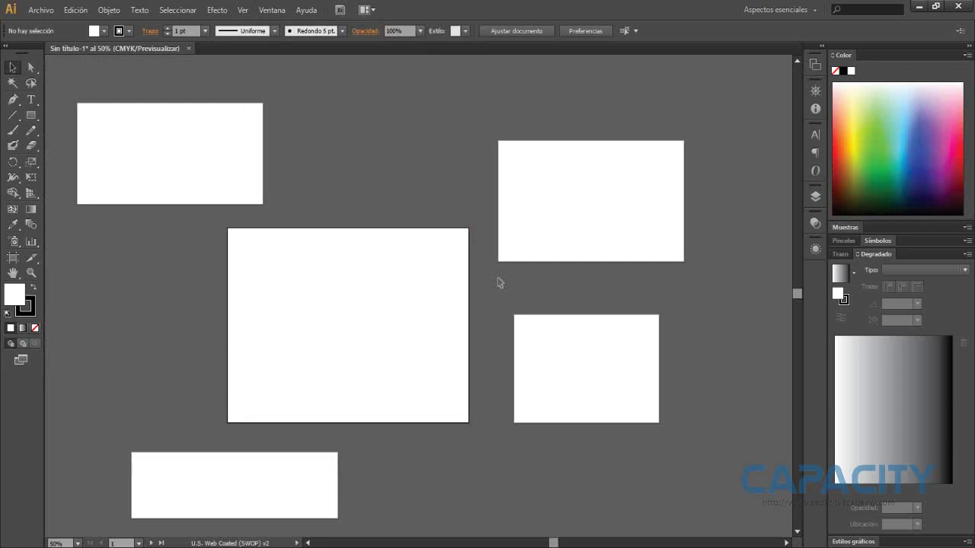
left_click(246, 11)
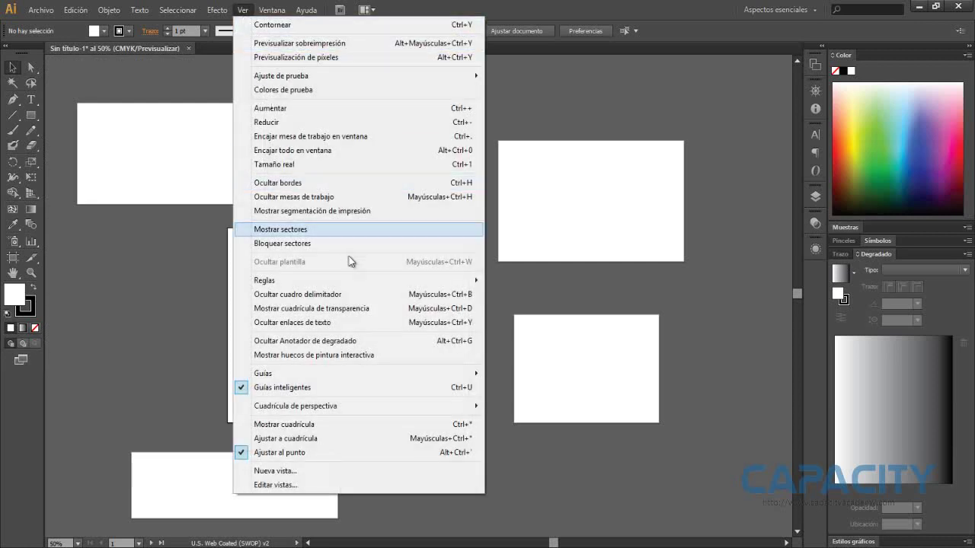
mouse_move(264, 281)
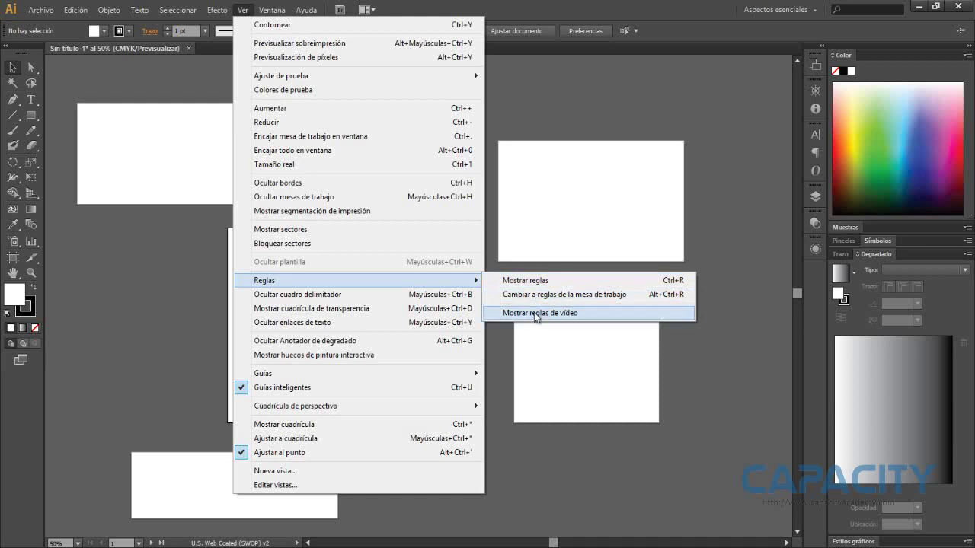
left_click(536, 314)
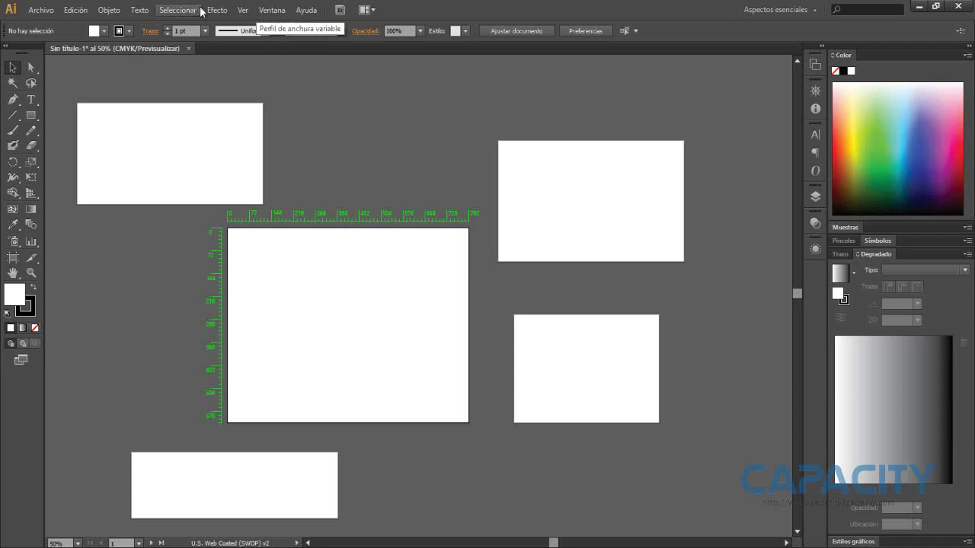
Hide the video rulers and restore the regular point rulers spanning all five artboards
left_click(243, 11)
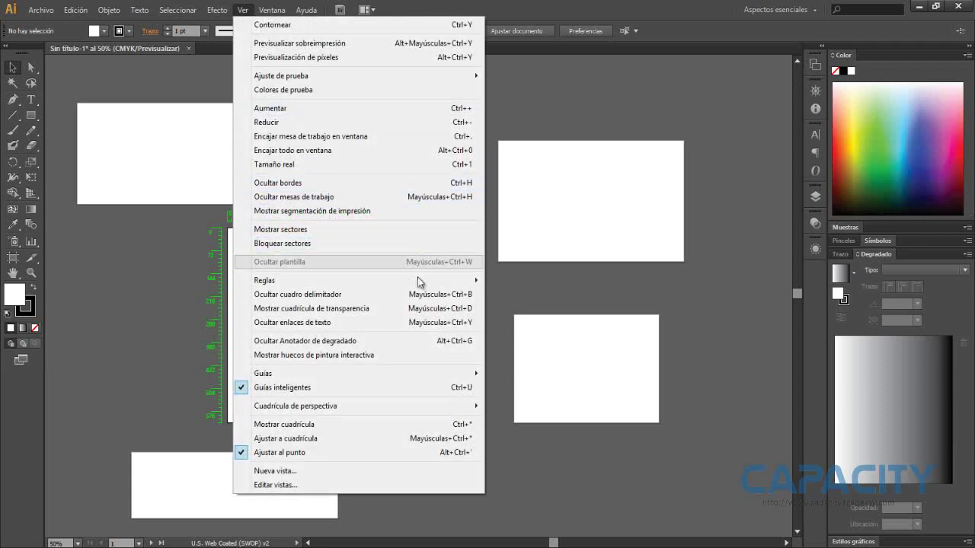
mouse_move(264, 280)
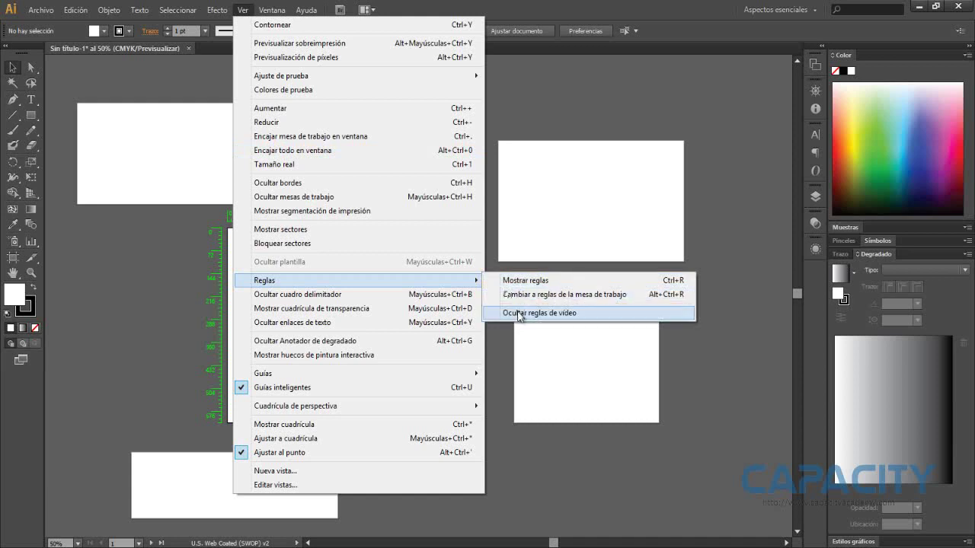
left_click(504, 312)
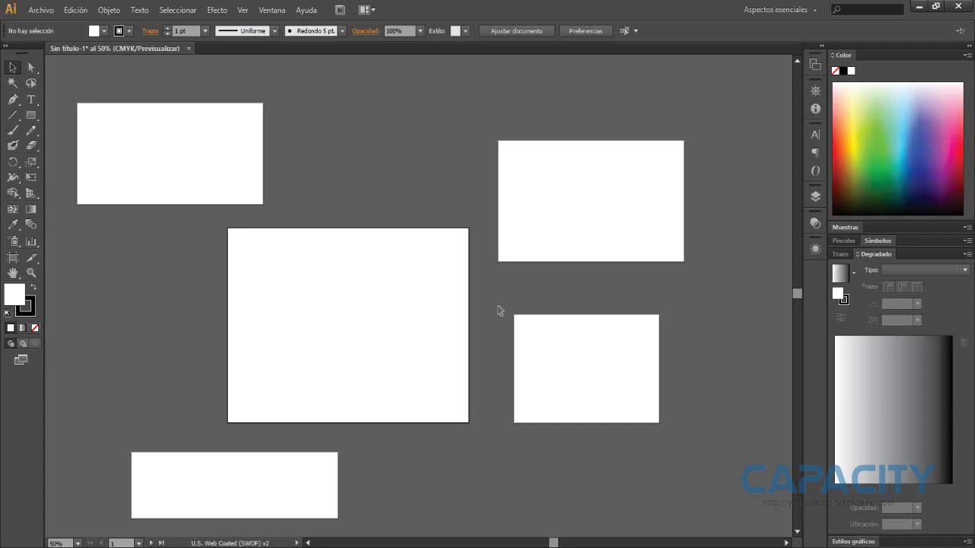
left_click(242, 10)
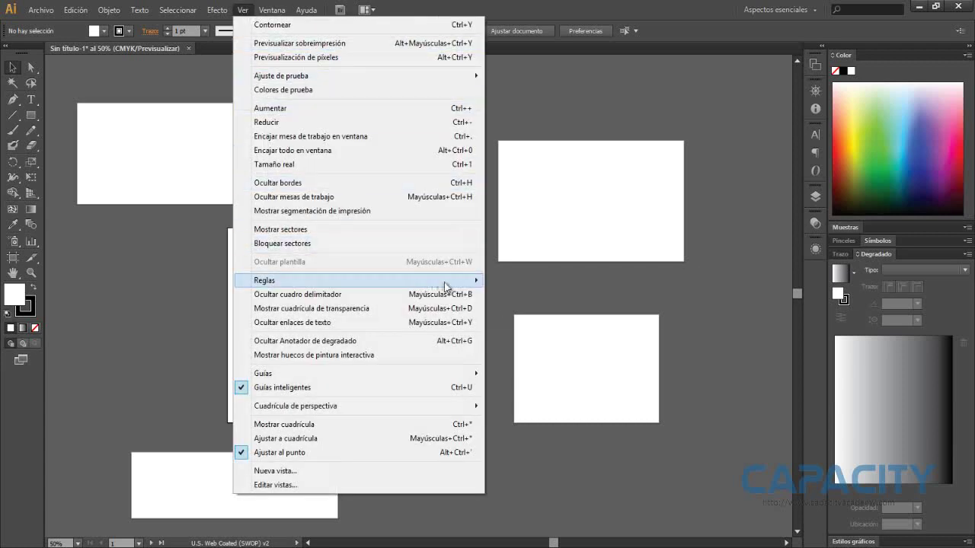
left_click(500, 281)
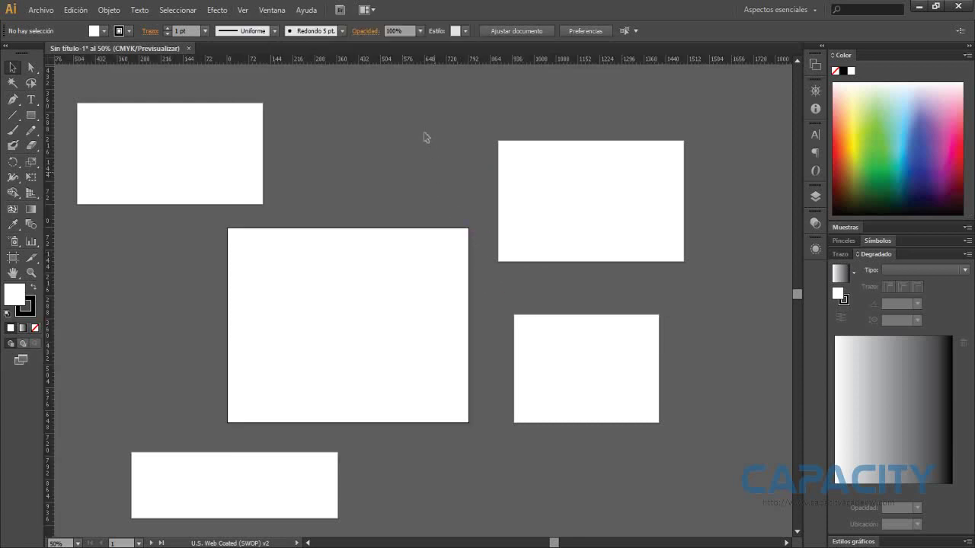
Inspect the unit choices on the top ruler's context menu, then open the Edición menu
right_click(392, 59)
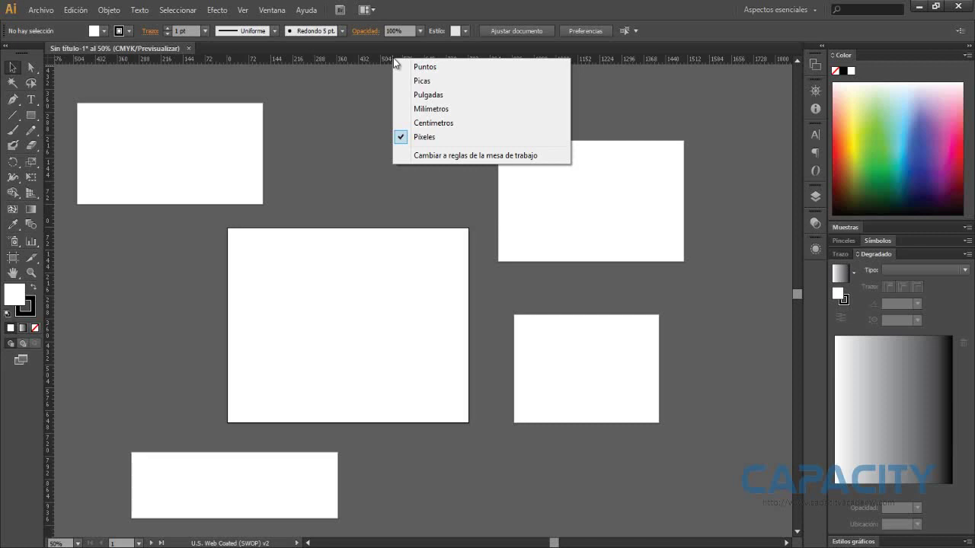
left_click(82, 9)
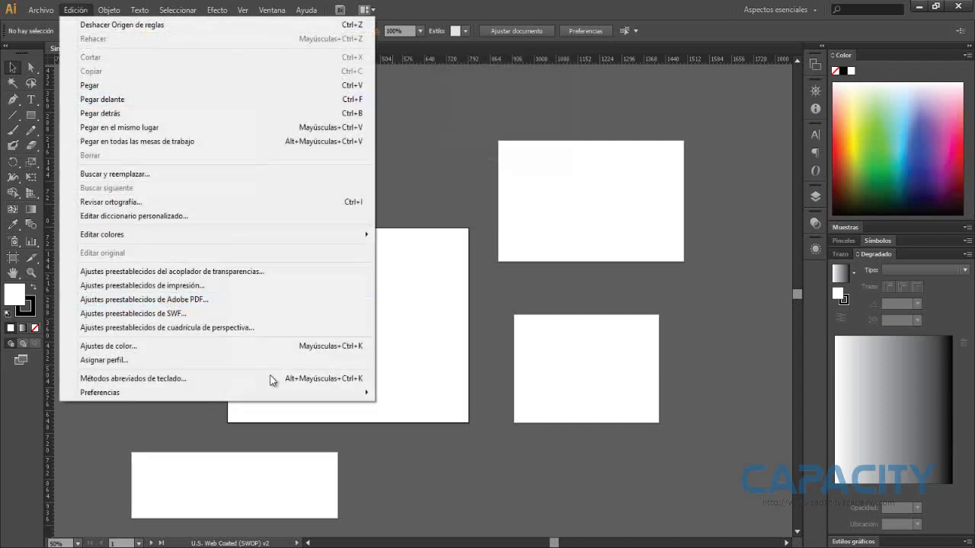
mouse_move(221, 392)
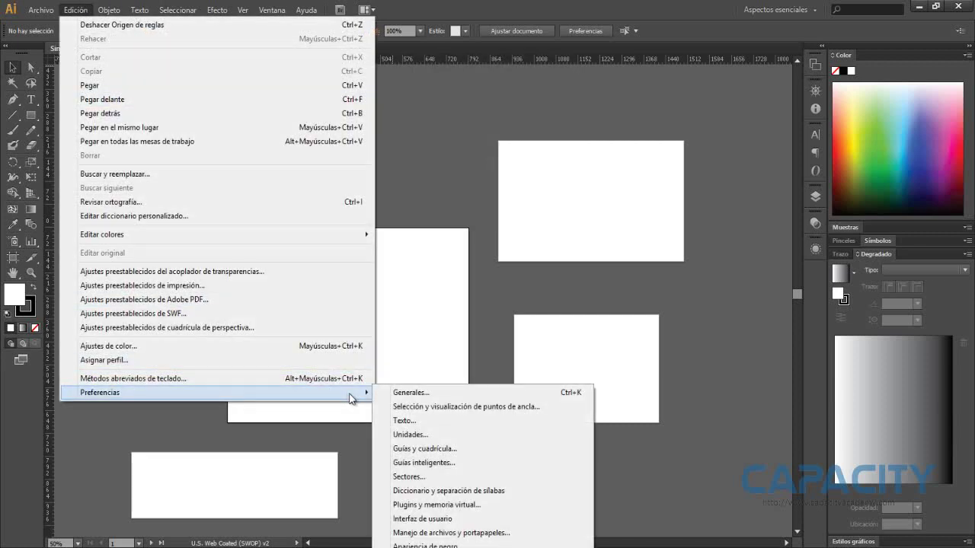
In Units preferences keep General at Píxeles and Stroke at Puntos, and confirm with OK
left_click(406, 435)
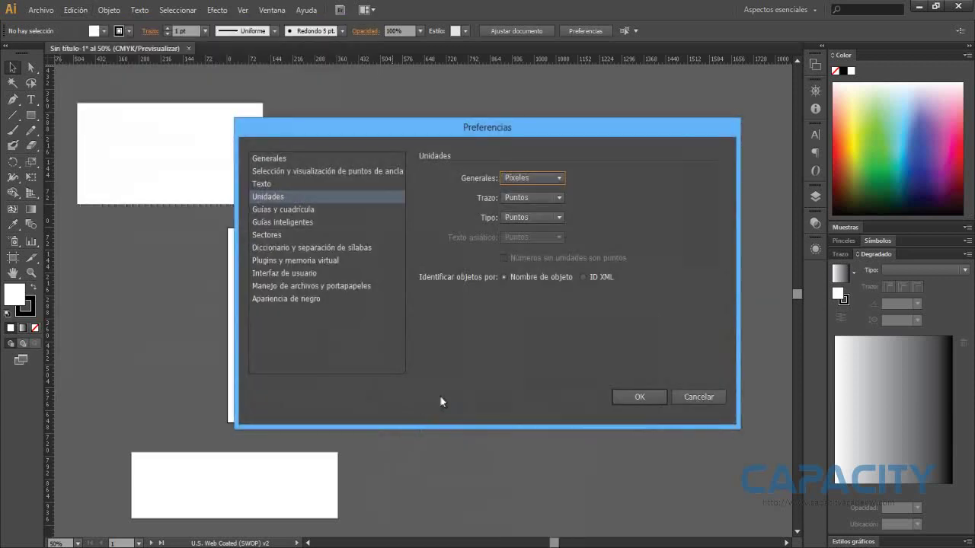
left_click(563, 177)
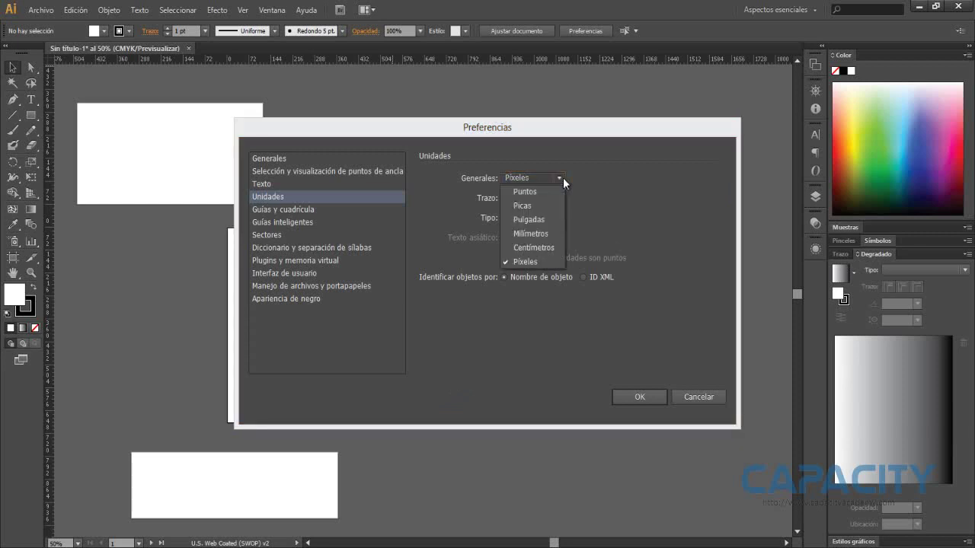
left_click(563, 178)
left_click(558, 196)
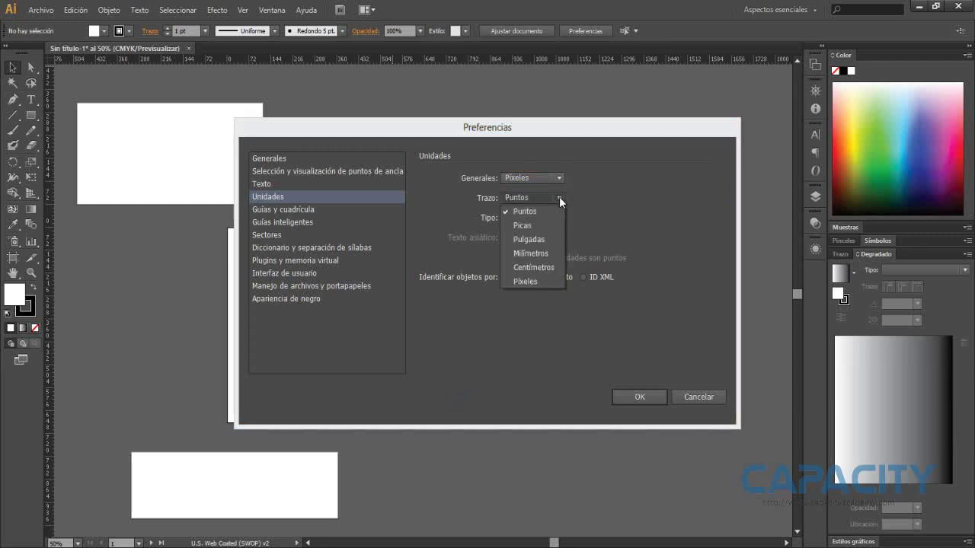
left_click(560, 196)
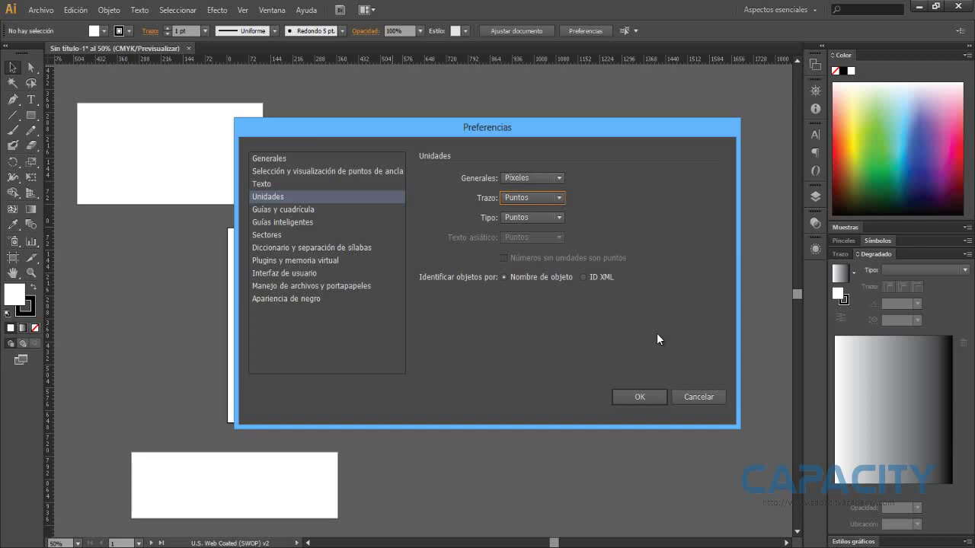
left_click(648, 396)
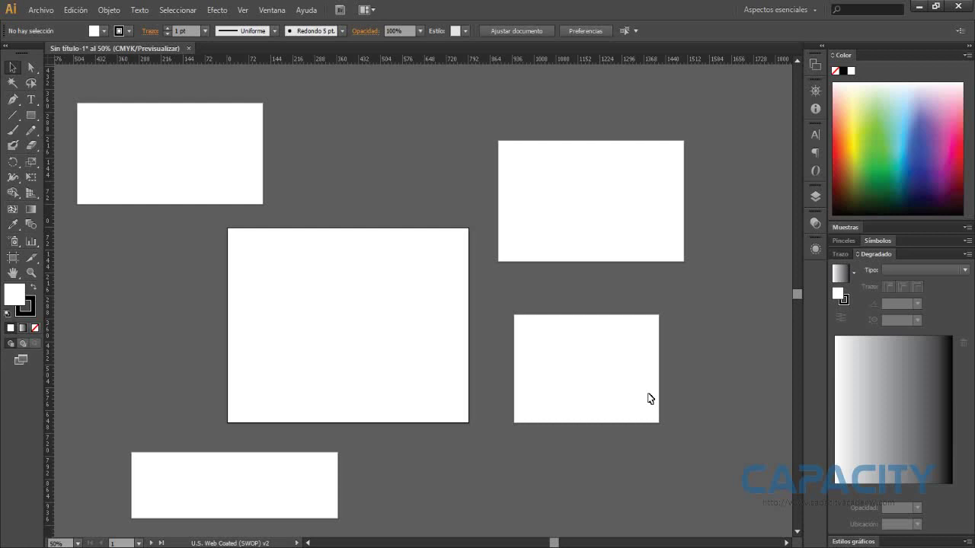
Show the document grid over all five artboards and turn on Snap to Grid
left_click(244, 10)
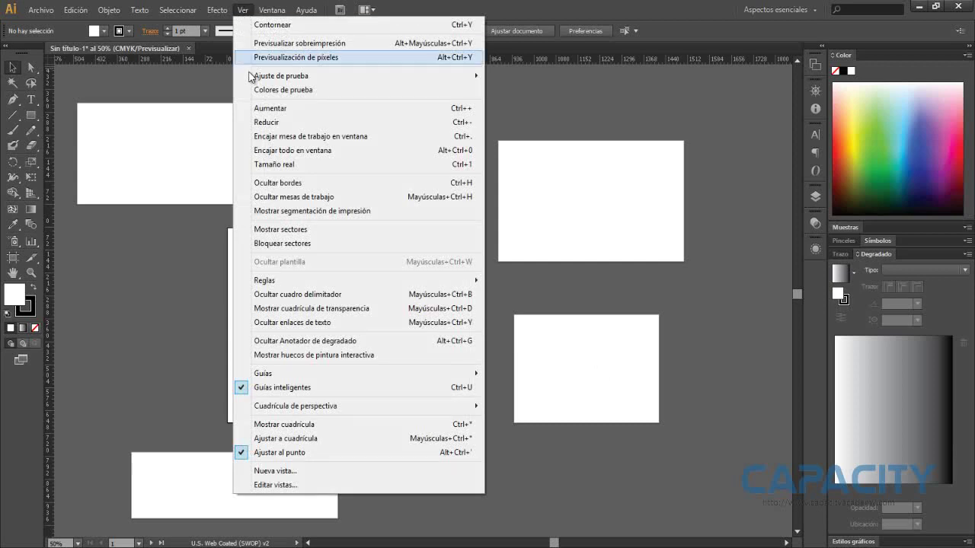
left_click(330, 427)
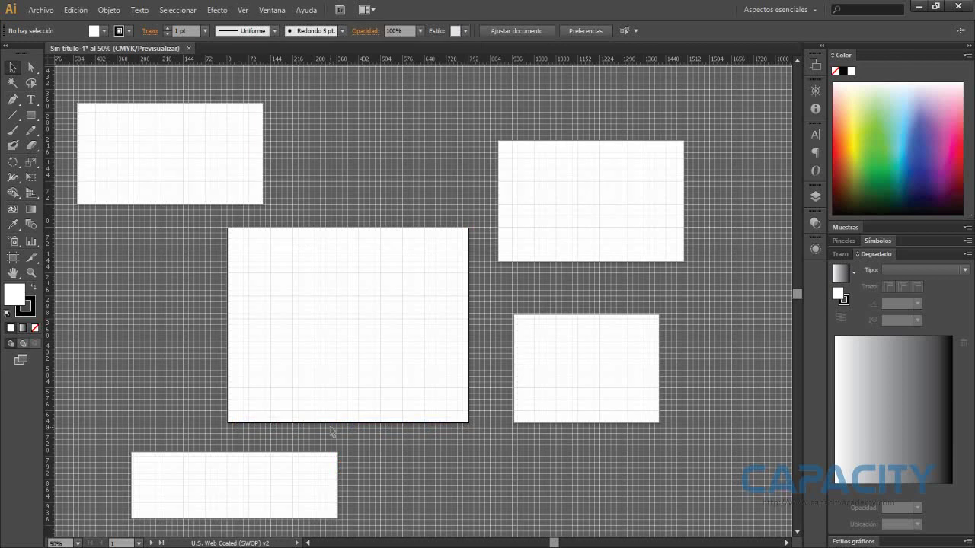
left_click(243, 10)
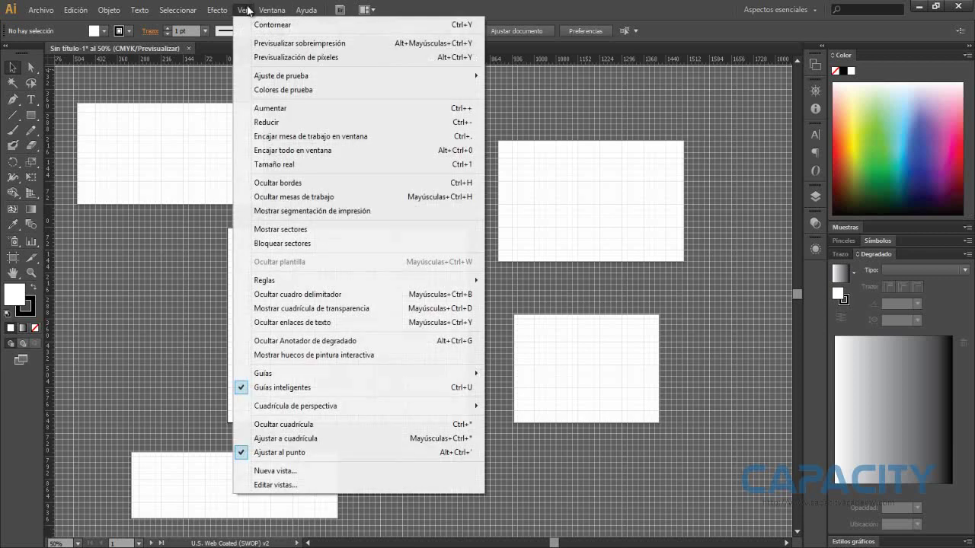
left_click(318, 440)
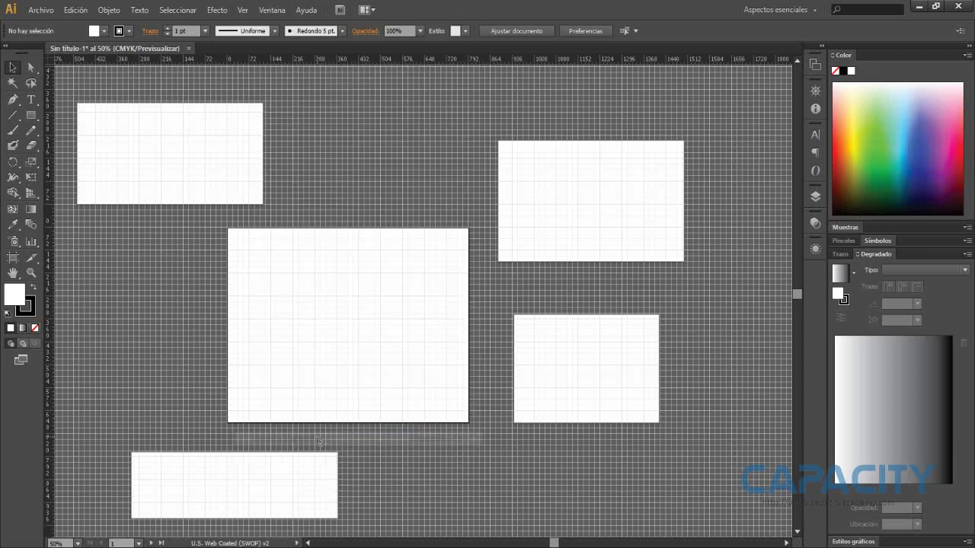
Draw a 144 × 126 px rectangle and move it onto the central artboard at X 324, Y 261
left_click(30, 115)
left_click_drag(106, 120, 153, 160)
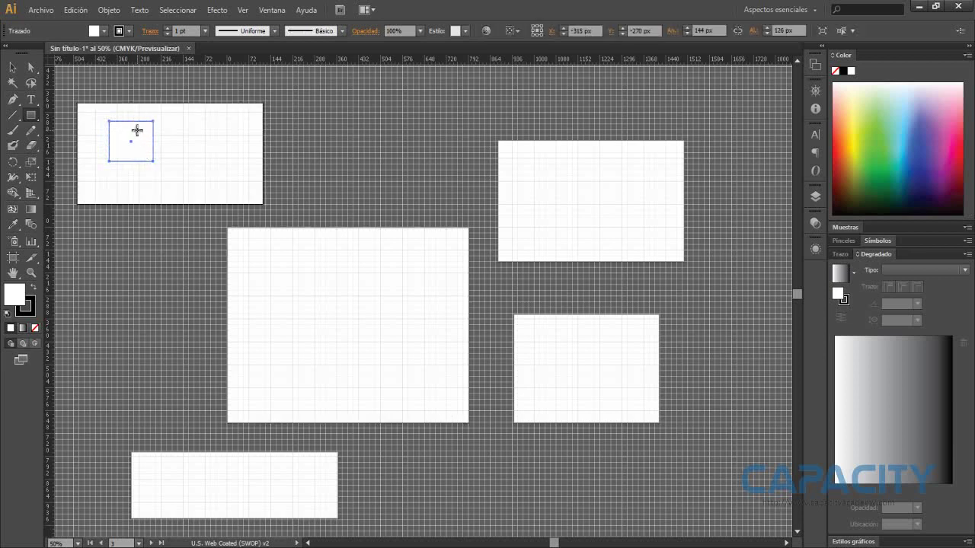
left_click(12, 67)
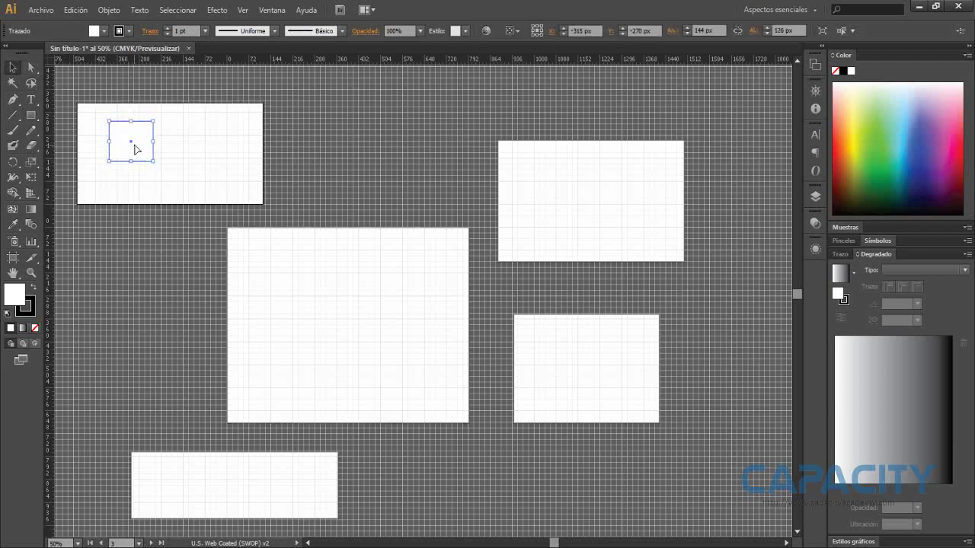
mouse_move(149, 140)
left_mouse_down()
mouse_move(176, 145)
mouse_move(214, 126)
mouse_move(122, 146)
mouse_move(266, 287)
mouse_move(330, 304)
left_mouse_up()
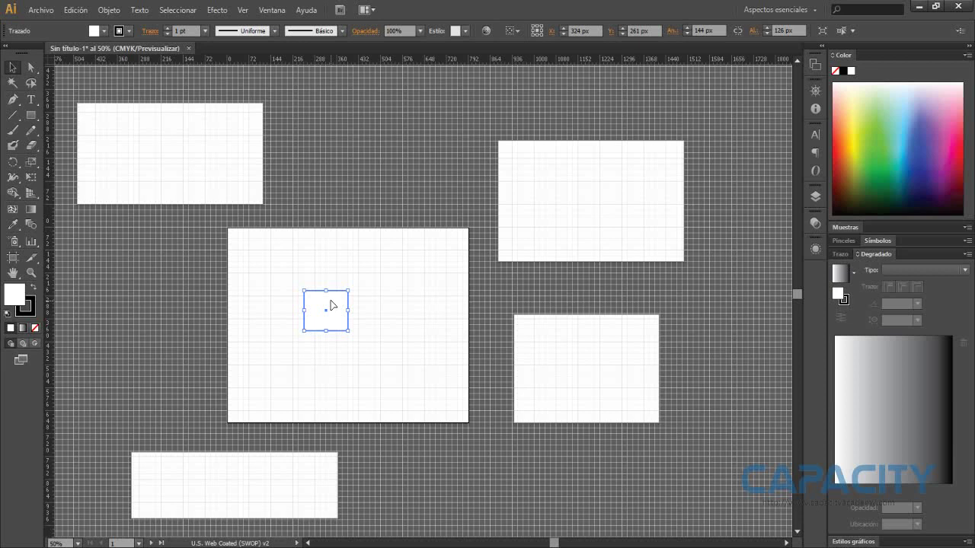
Hide the document grid and deselect the small rectangle
left_click(242, 10)
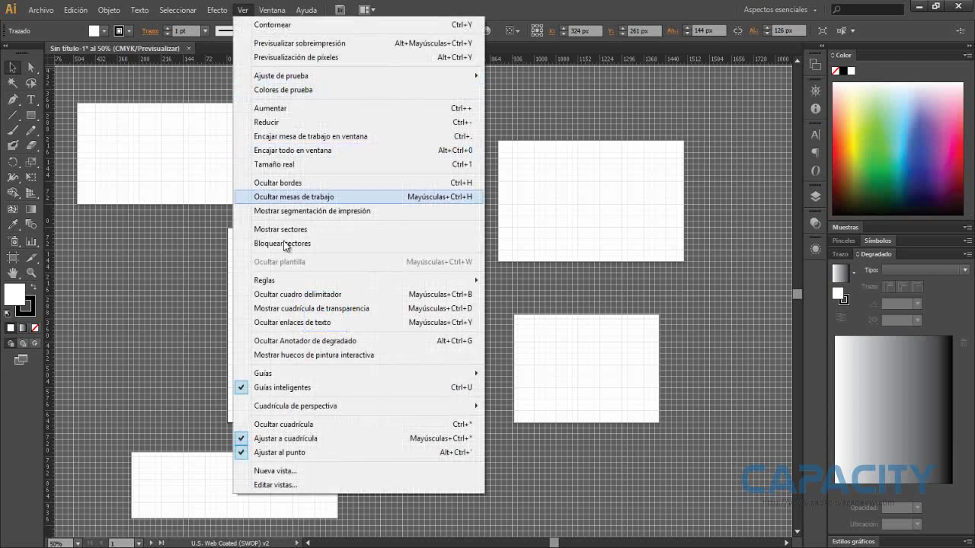
left_click(315, 425)
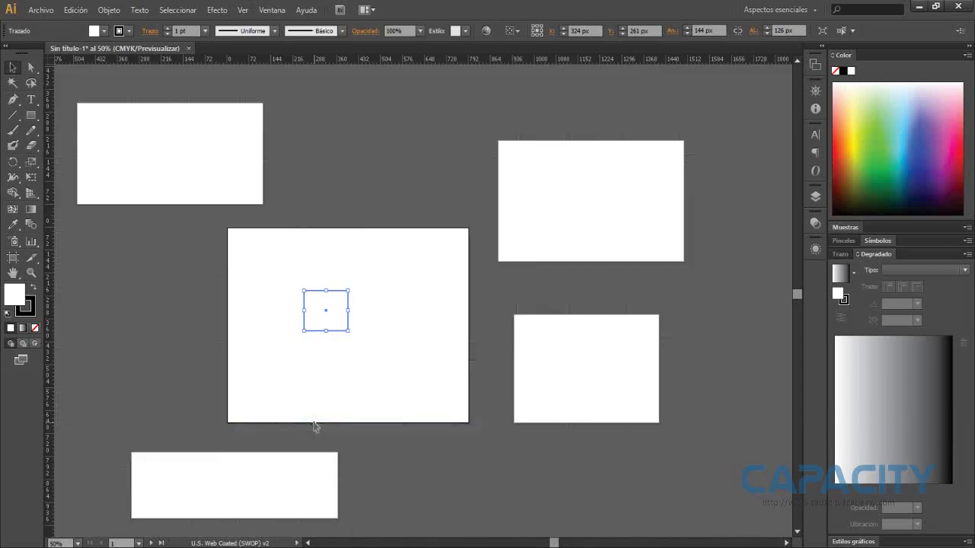
left_click(304, 283)
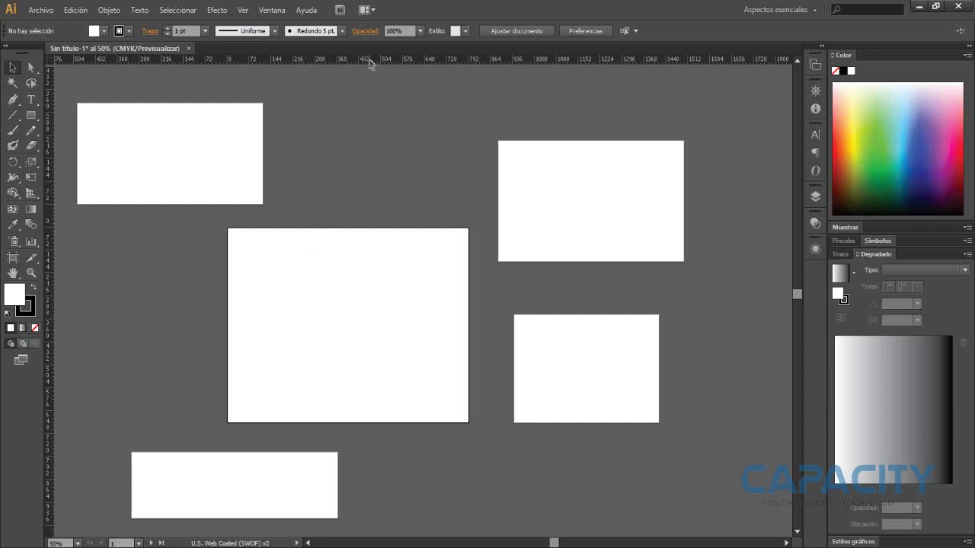
Add two horizontal and two vertical ruler guides crossing the large central artboard
left_click_drag(369, 63, 359, 272)
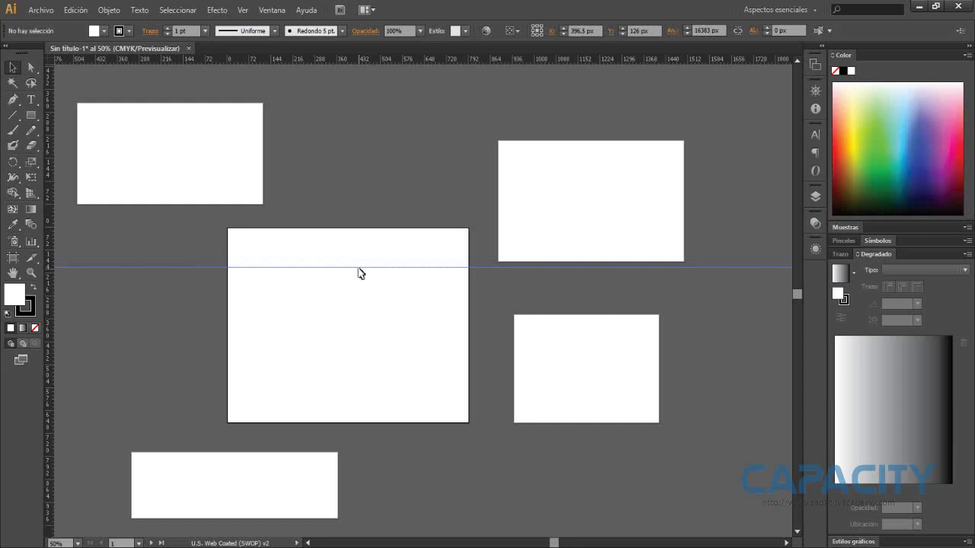
left_click_drag(380, 61, 363, 316)
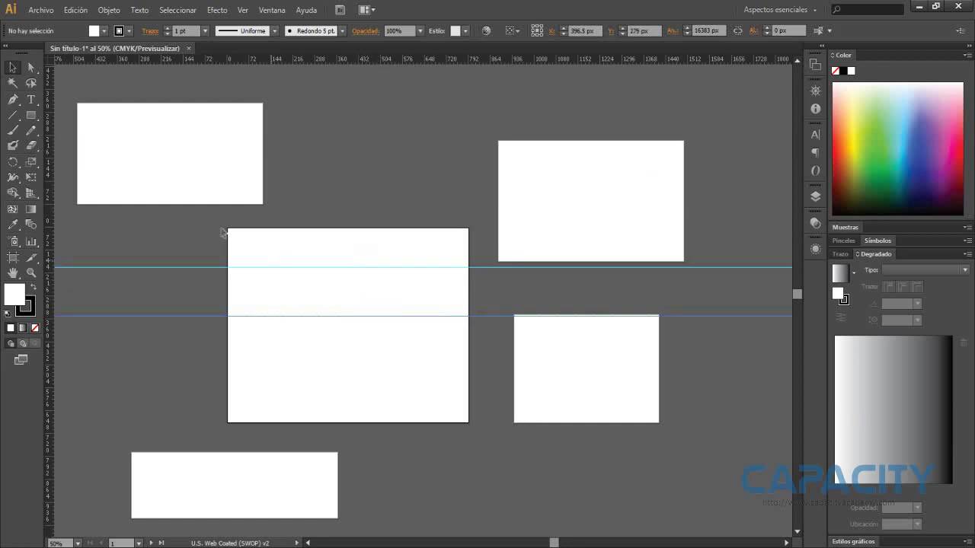
left_click_drag(51, 174, 383, 232)
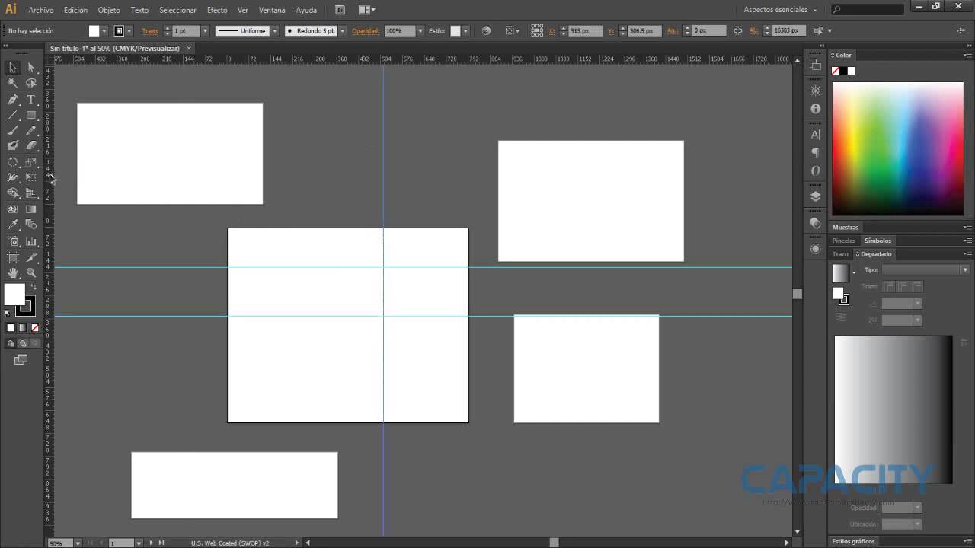
left_click_drag(51, 218, 307, 217)
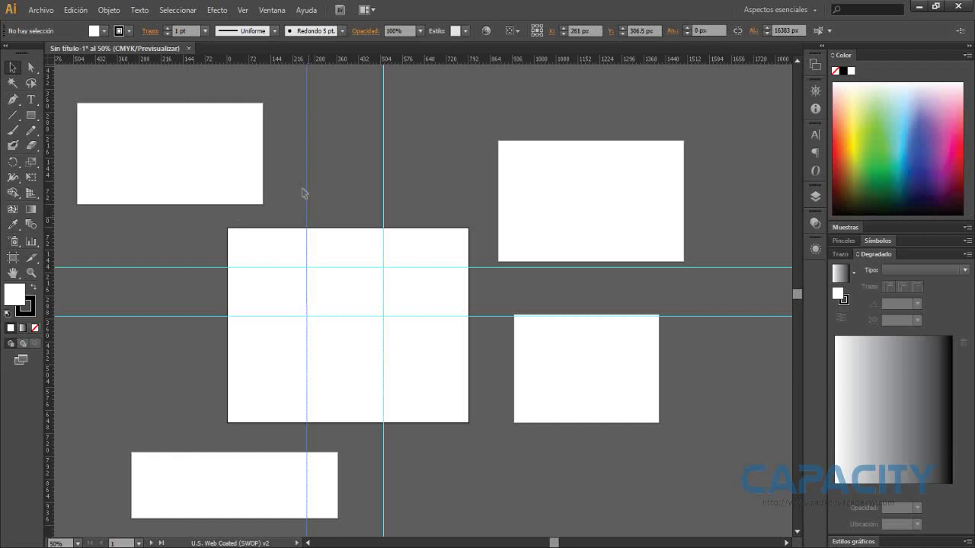
left_click(243, 9)
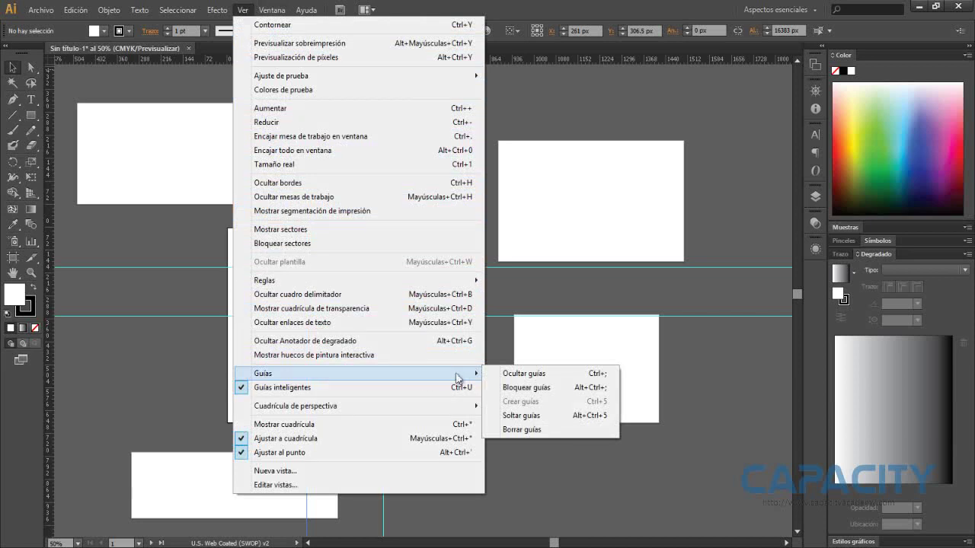
left_click(499, 374)
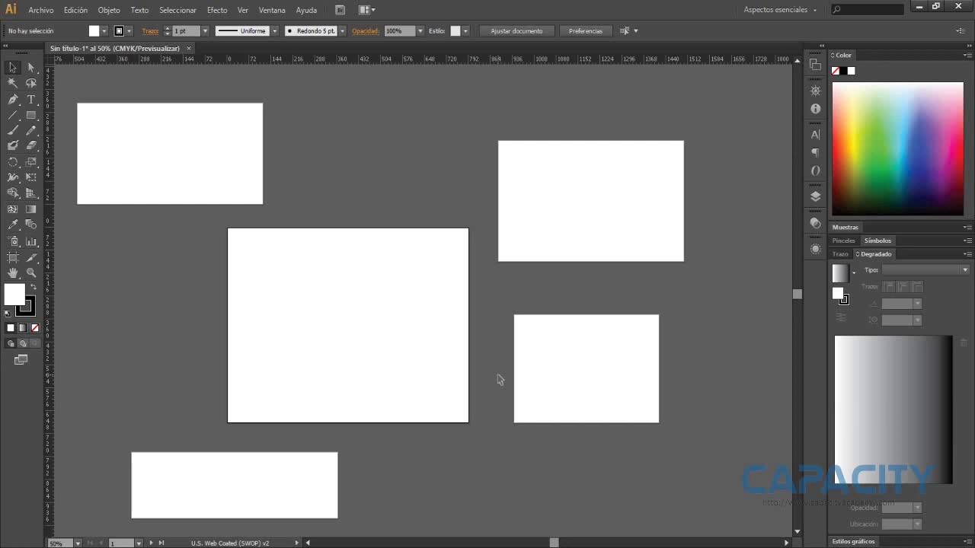
left_click(249, 11)
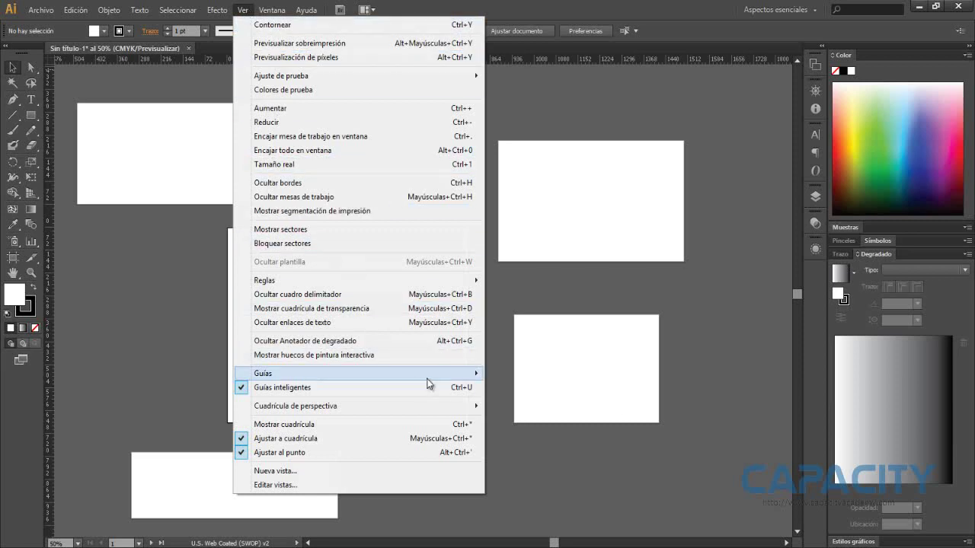
mouse_move(263, 373)
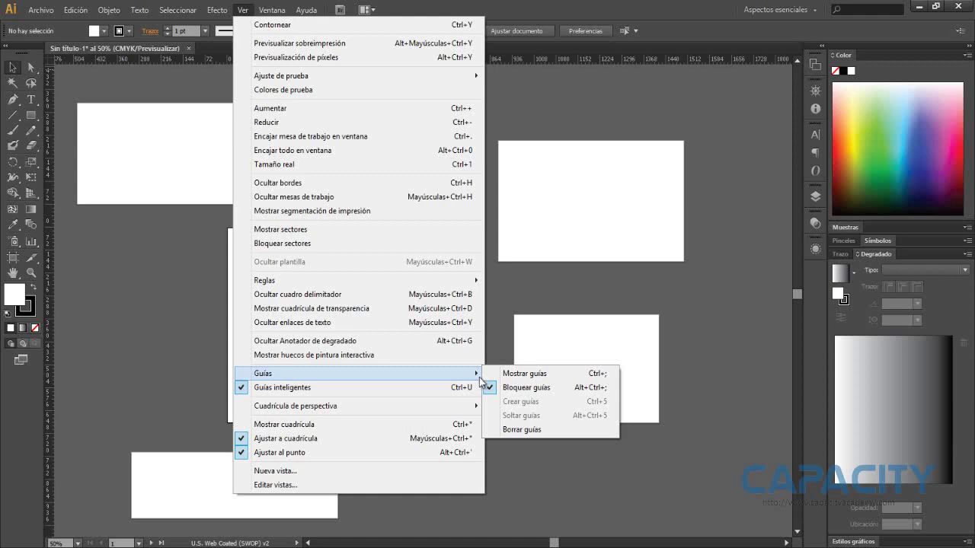
left_click(493, 374)
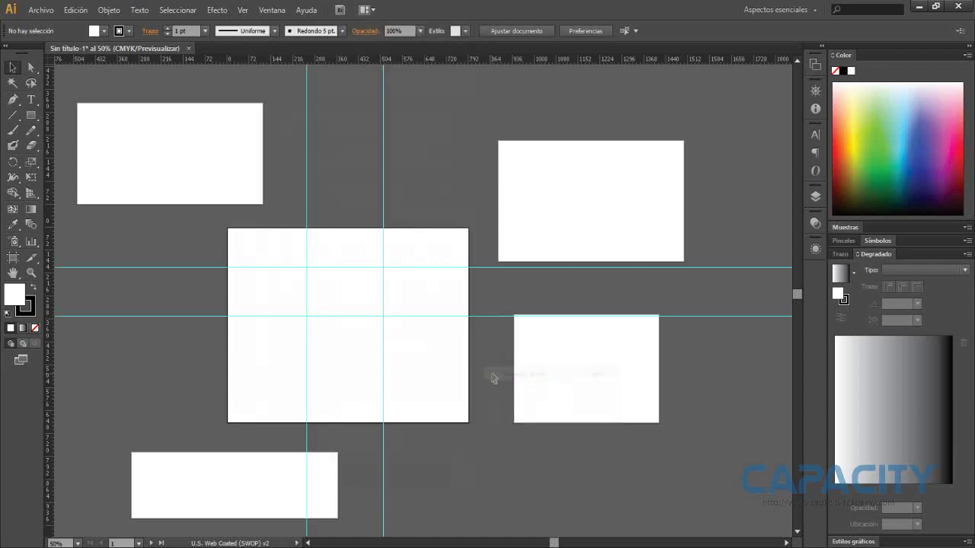
left_click(243, 11)
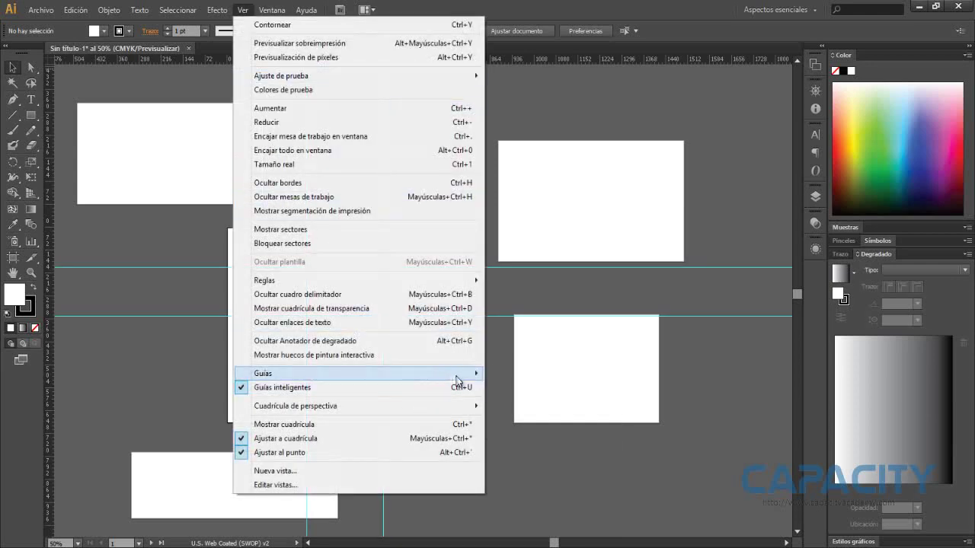
mouse_move(358, 373)
left_click(505, 388)
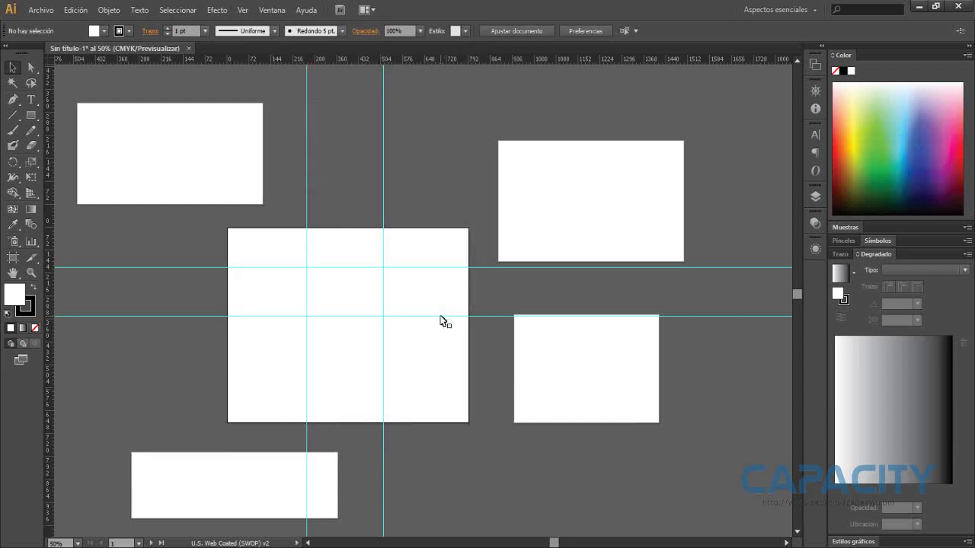
Move the lower horizontal guide down and both vertical guides right, close together near the artboard's edge
left_click_drag(441, 317, 431, 381)
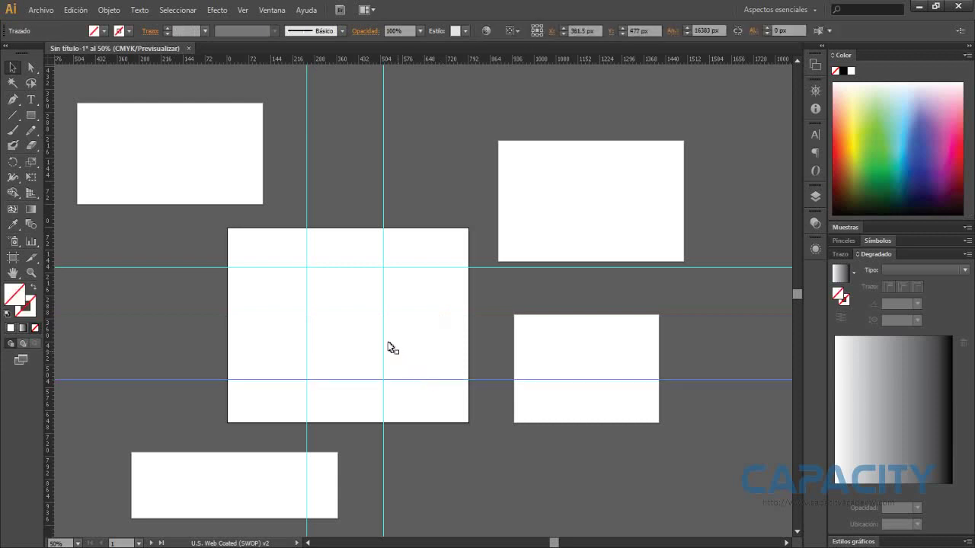
left_click_drag(384, 342, 454, 330)
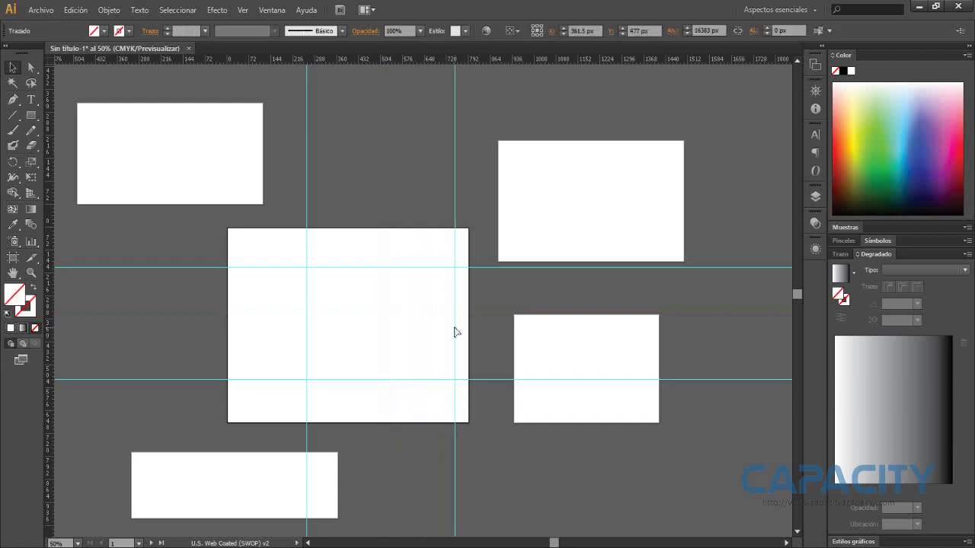
left_click(306, 317)
left_click_drag(307, 318, 435, 323)
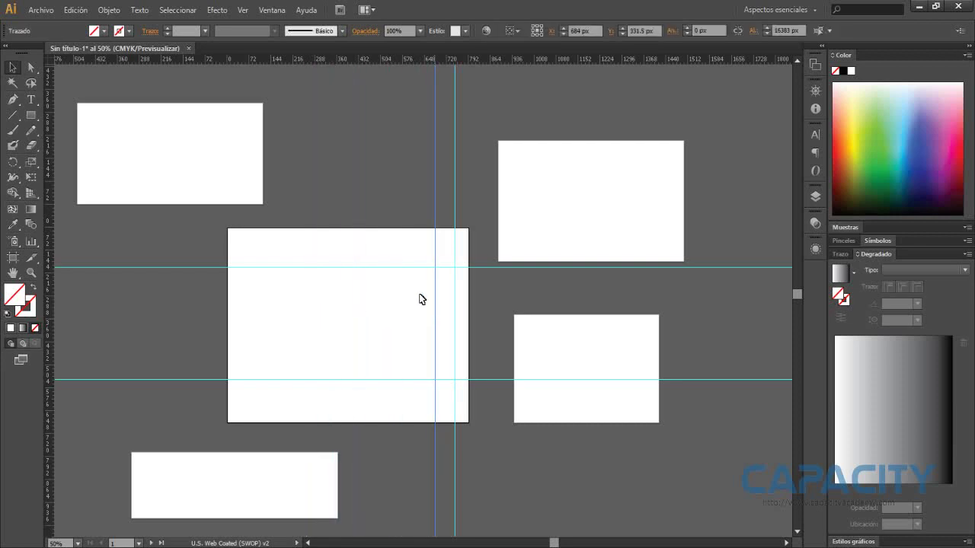
left_click(75, 10)
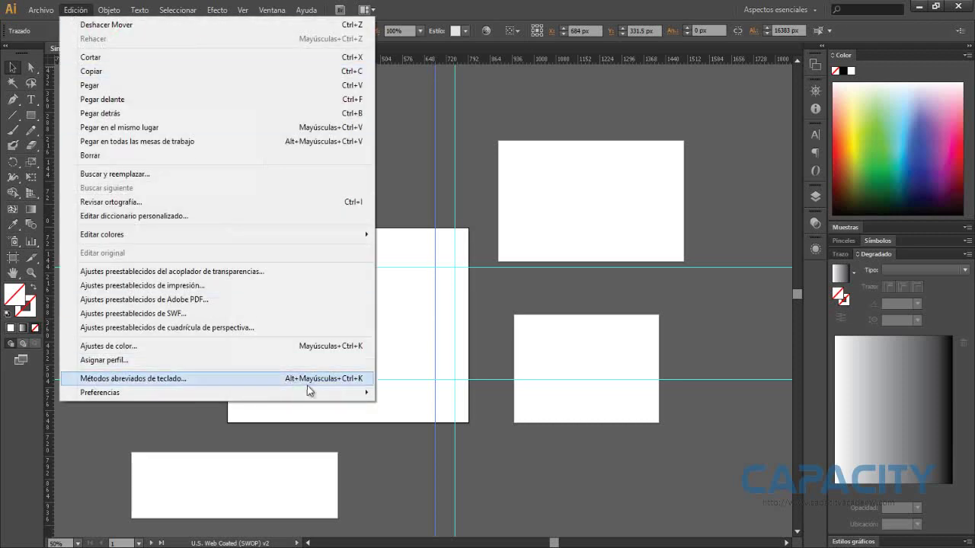
mouse_move(213, 392)
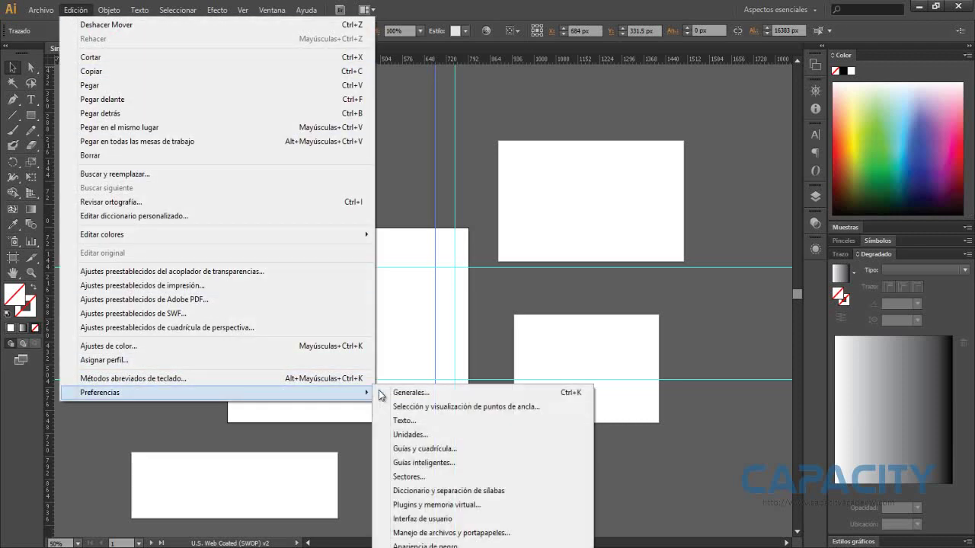
left_click(418, 445)
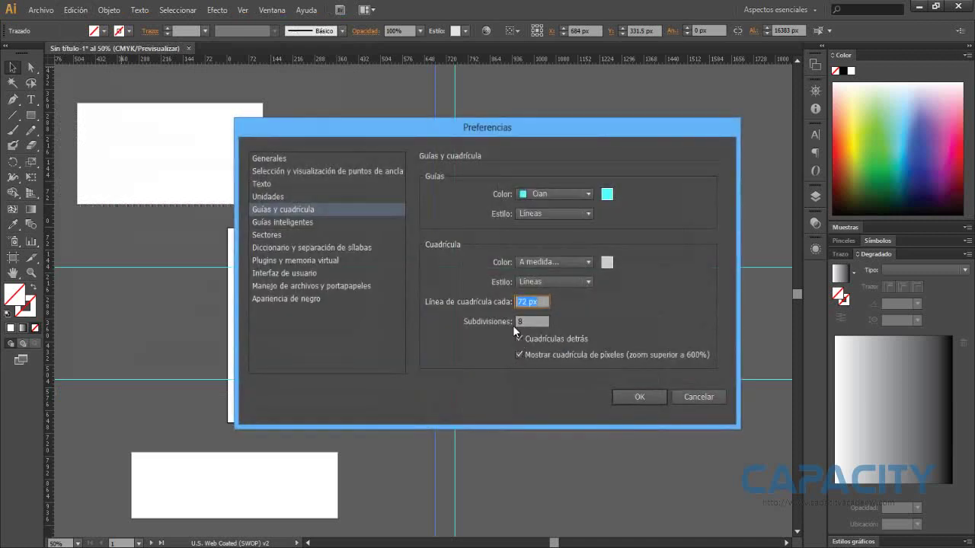
left_click(589, 195)
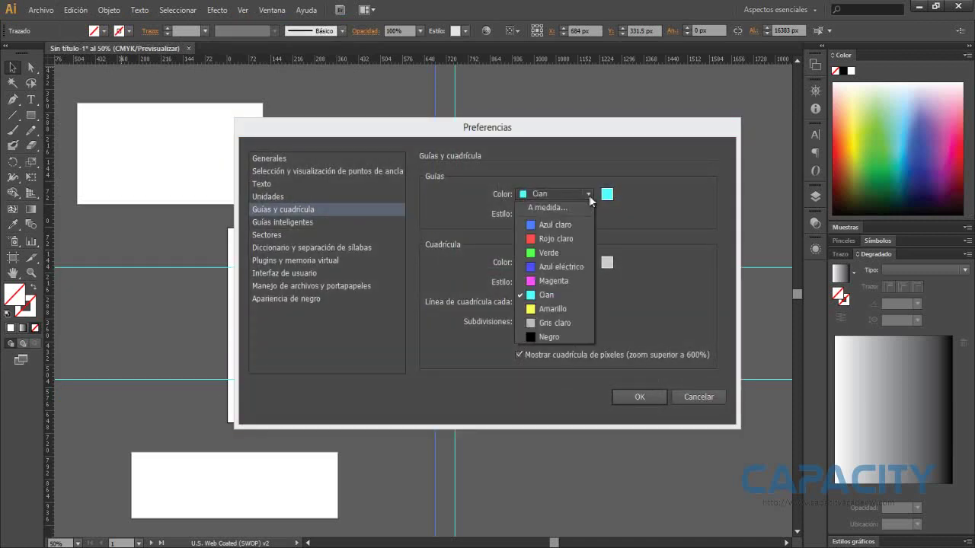
left_click(588, 195)
left_click(587, 214)
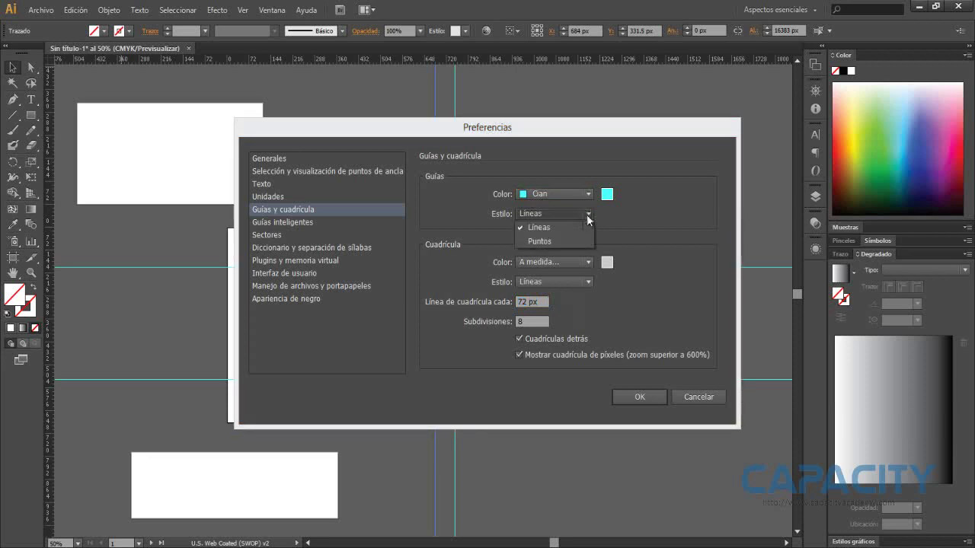
left_click(586, 214)
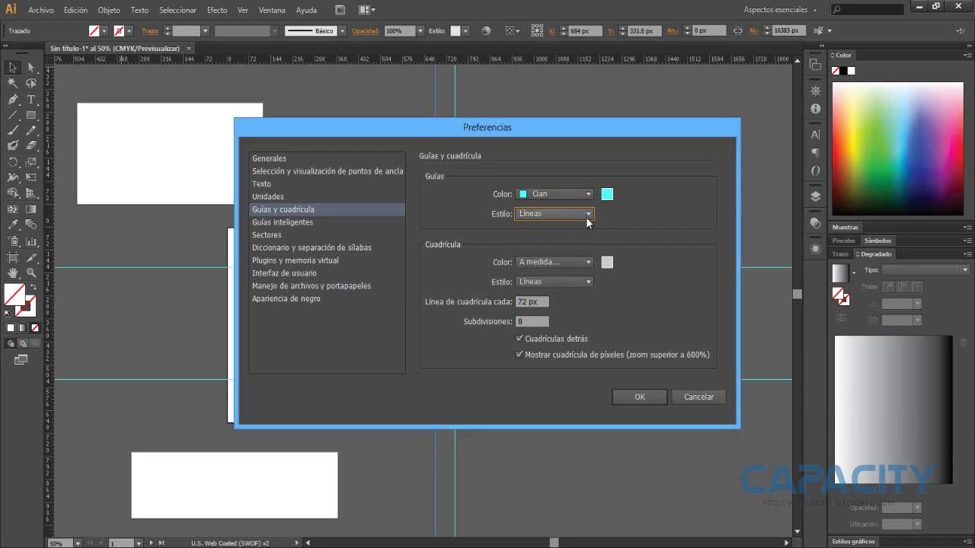
left_click(591, 262)
left_click(591, 261)
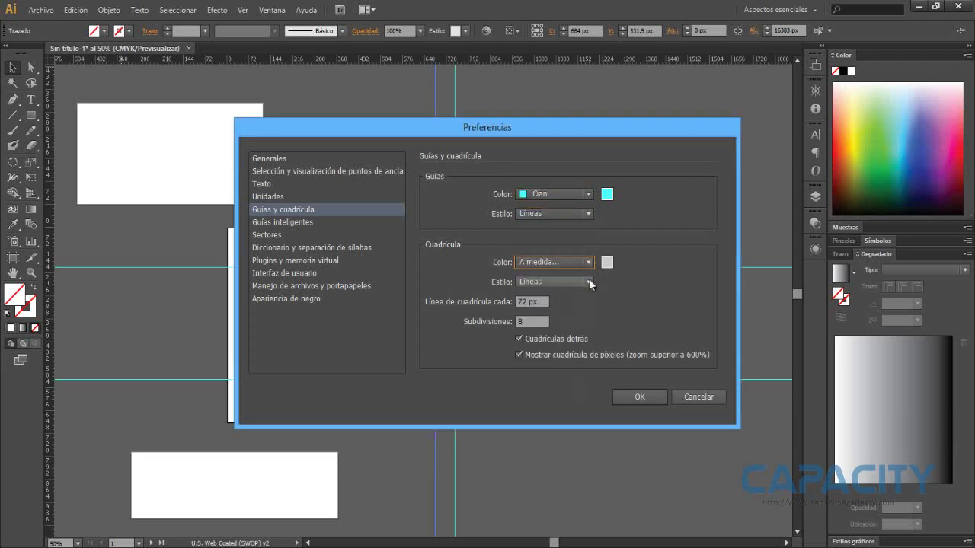
left_click(588, 281)
left_click(588, 281)
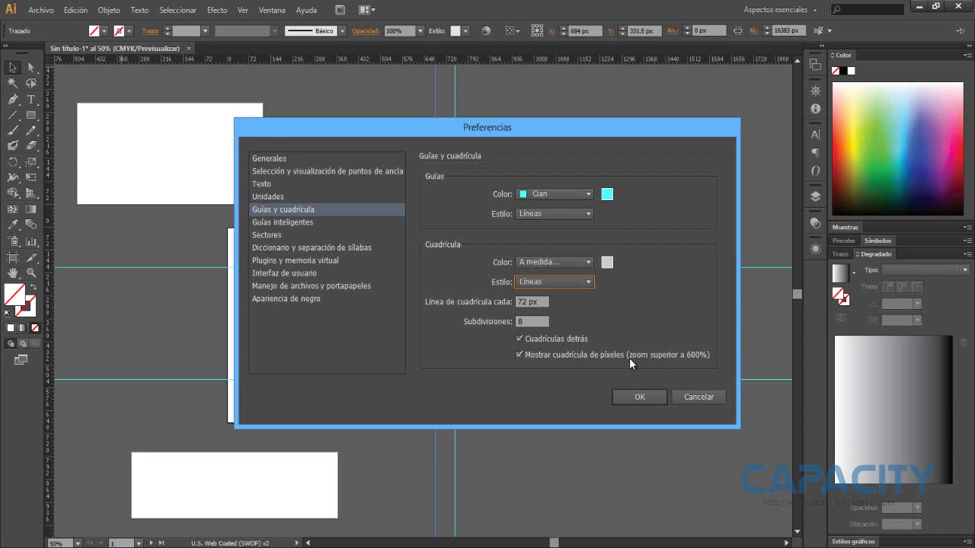
left_click(687, 398)
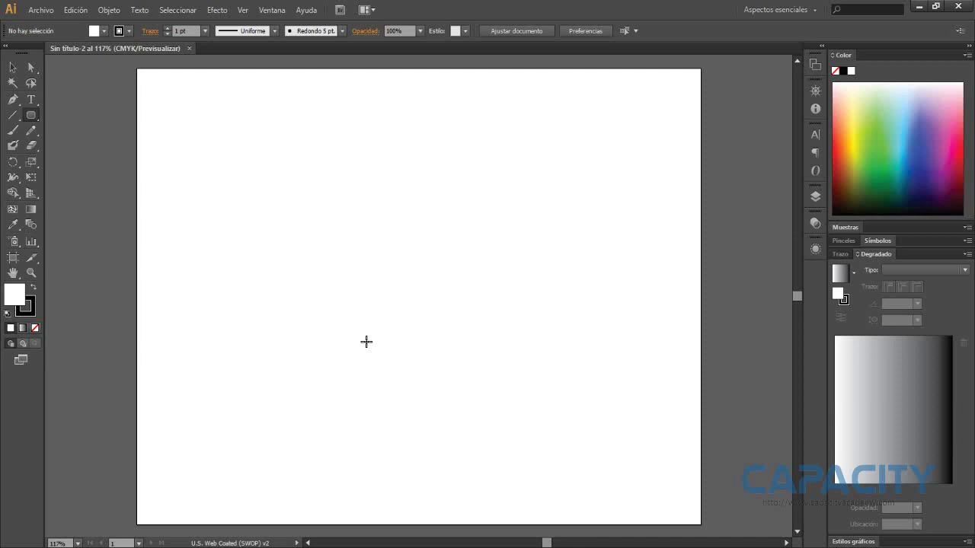
Draw a rounded rectangle about 344 × 289 px and position it on the new artboard
left_click_drag(287, 167, 533, 381)
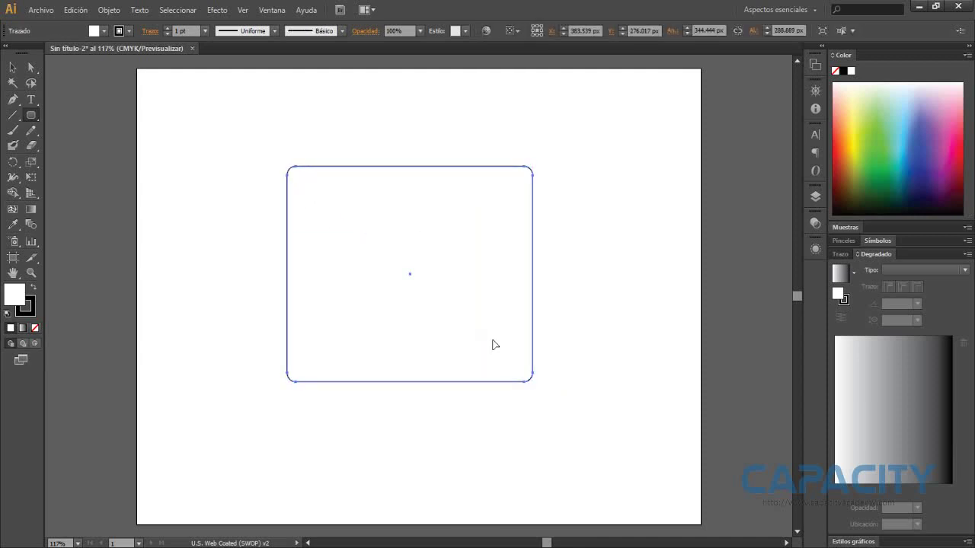
key("v")
mouse_move(478, 339)
left_mouse_down()
mouse_move(459, 376)
mouse_move(419, 343)
left_mouse_up()
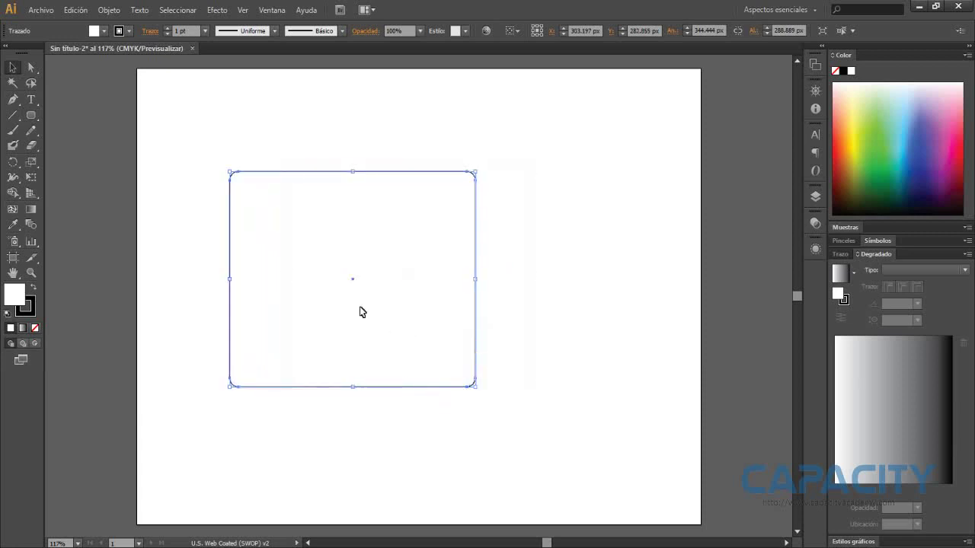
mouse_move(366, 313)
left_mouse_down()
mouse_move(459, 339)
mouse_move(506, 338)
mouse_move(348, 277)
left_mouse_up()
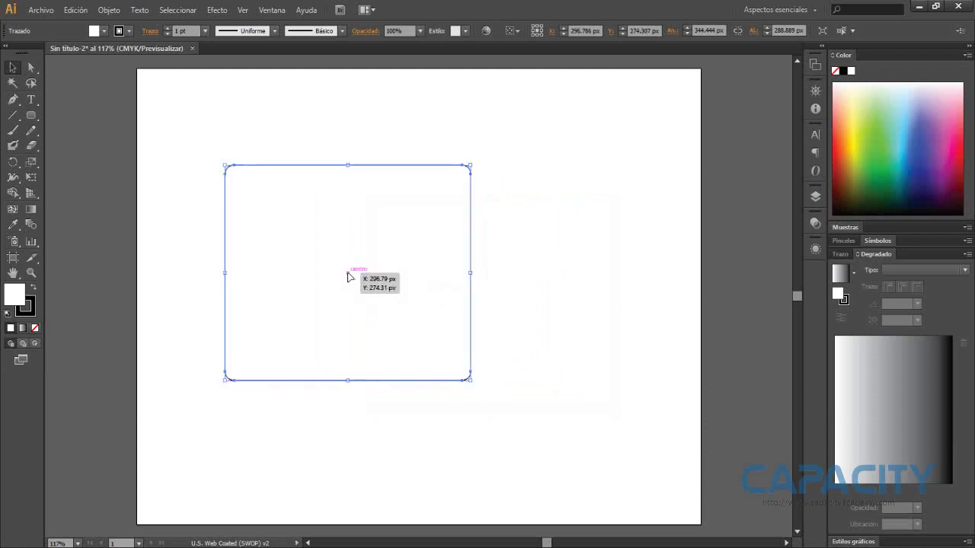
Duplicate the rounded rectangle to the right and level the pair side by side
mouse_move(419, 306)
left_mouse_down()
mouse_move(529, 358)
mouse_move(604, 329)
mouse_move(431, 421)
mouse_move(545, 165)
left_mouse_up()
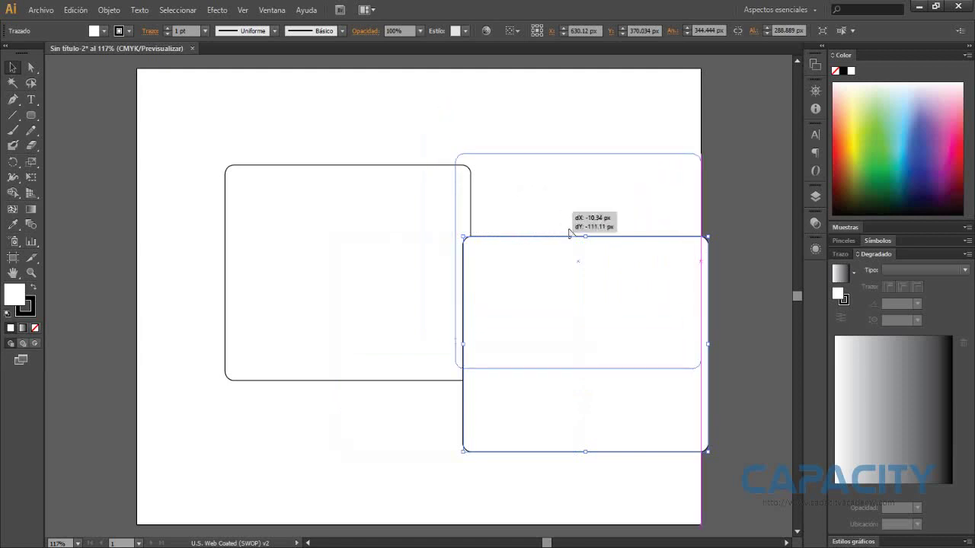
left_click_drag(544, 165, 572, 234)
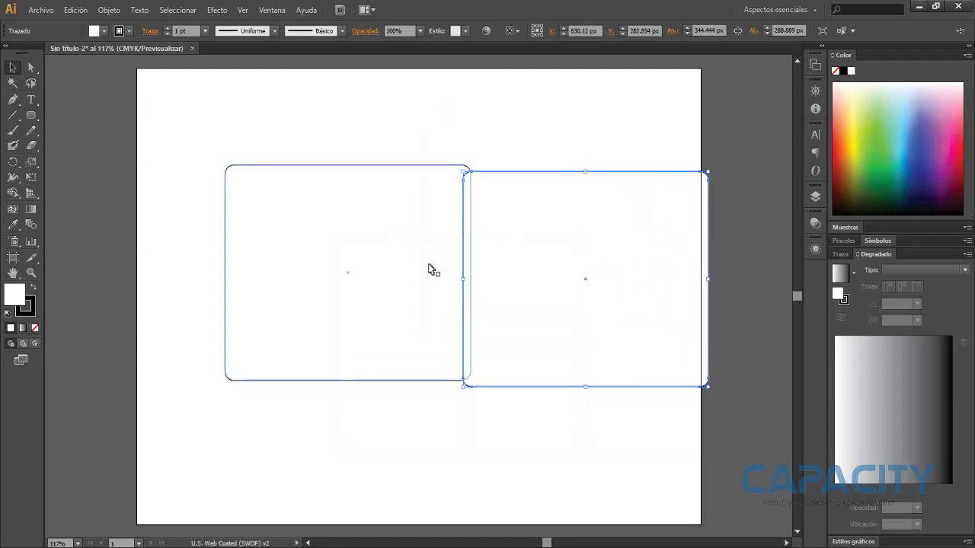
left_click_drag(432, 272, 375, 272)
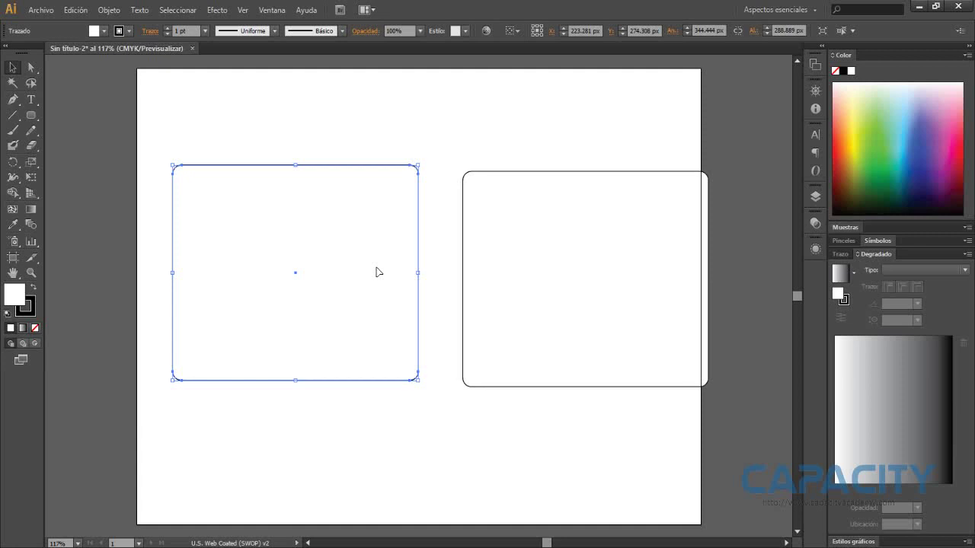
Deselect the left rounded rectangle so neither rectangle stays selected
left_click(239, 10)
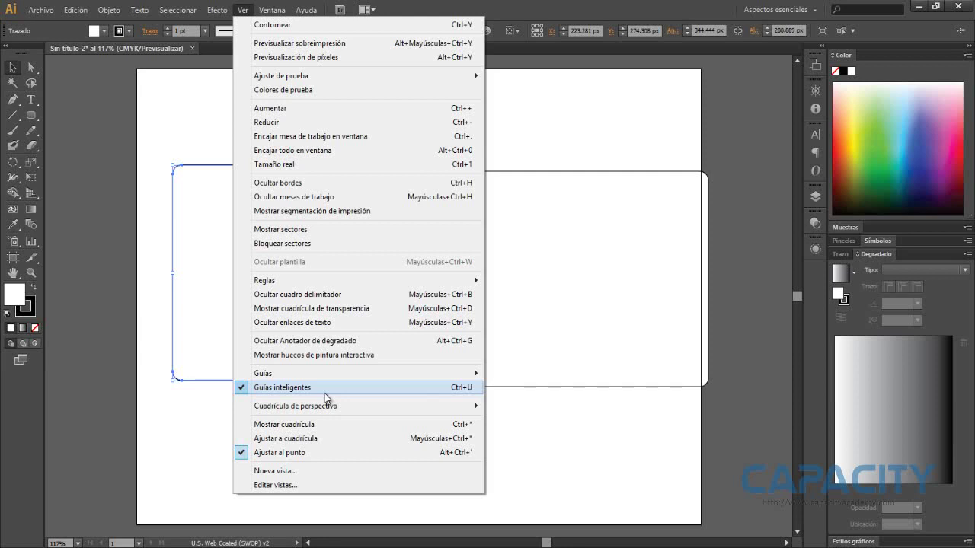
left_click(518, 424)
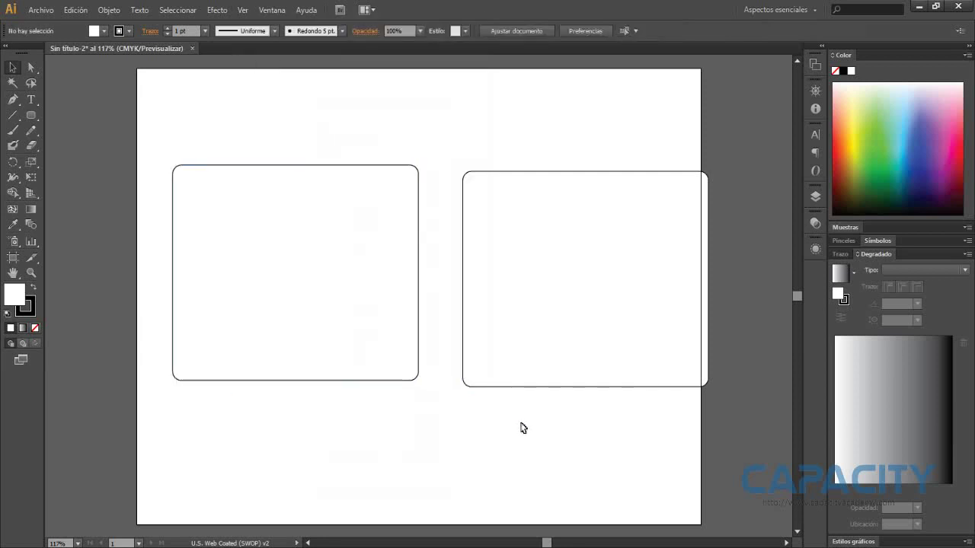